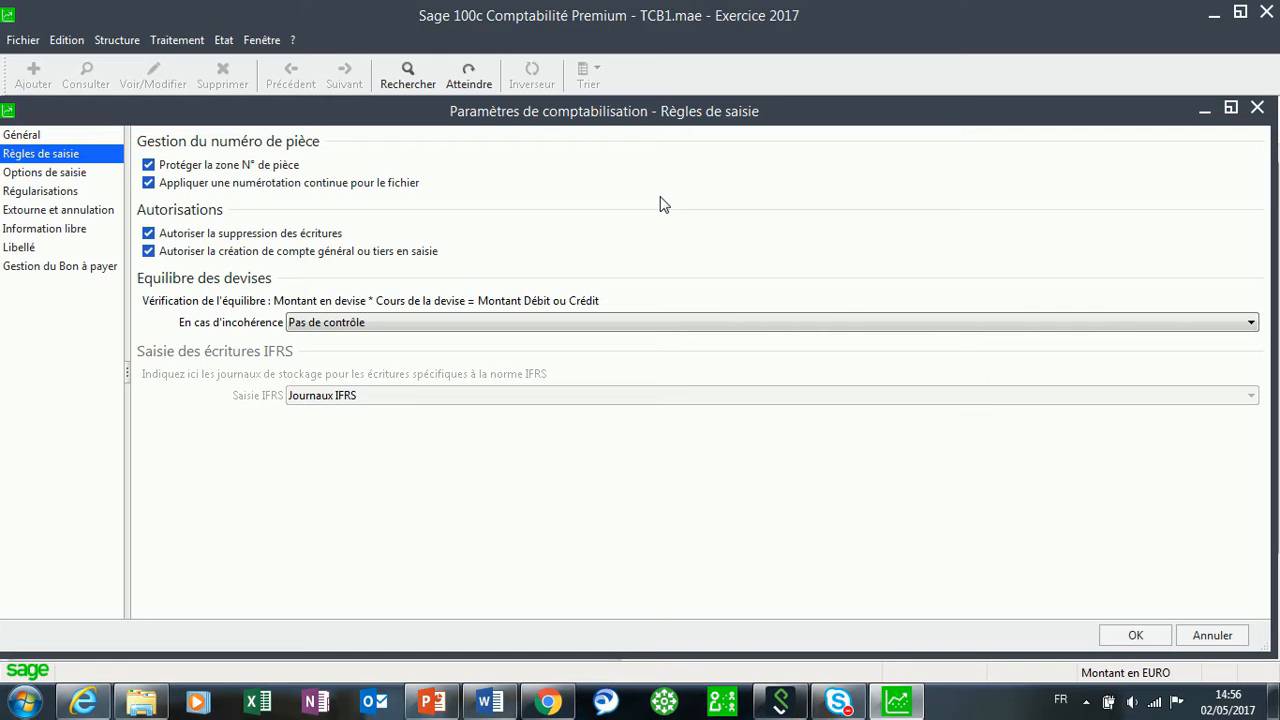
# Confirm the four entry rules, including protected continuous numbering, and close Paramètres société.
pyautogui.click(1138, 637)
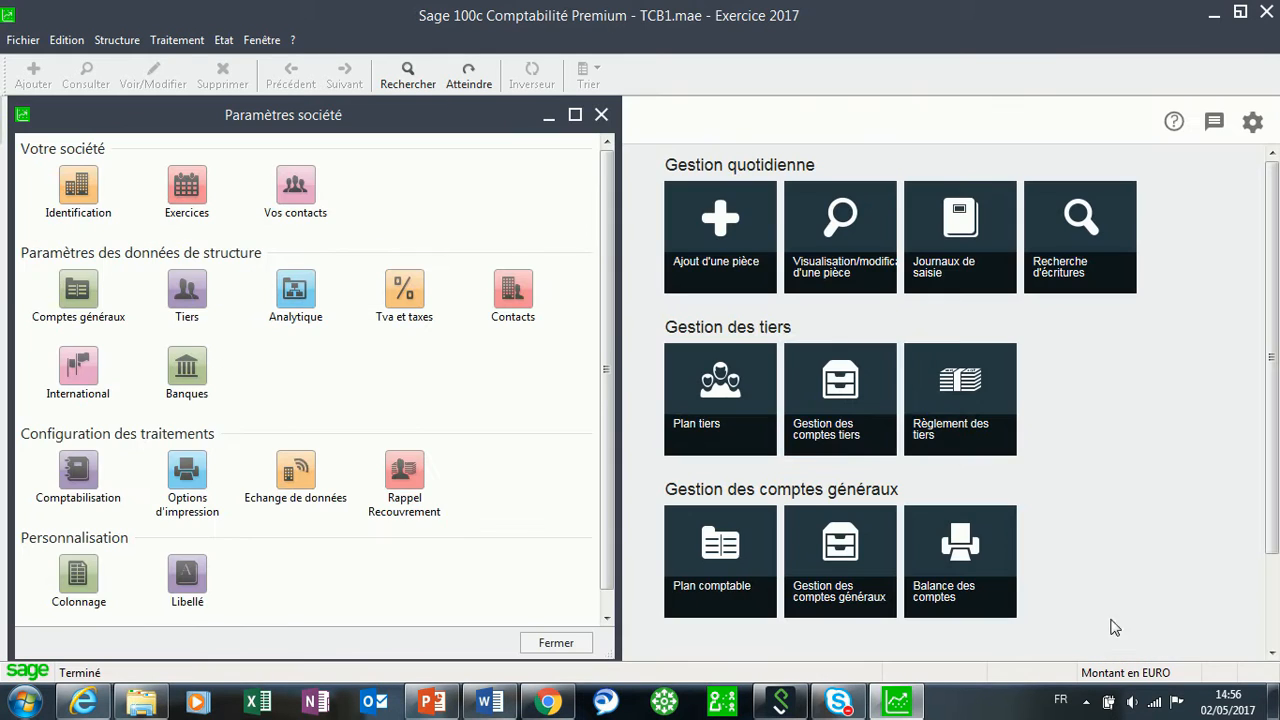
pyautogui.click(598, 118)
# Retitle journal BQ1 to BNP, with reconciliation Aucun and one counterpart per line.
pyautogui.click(116, 40)
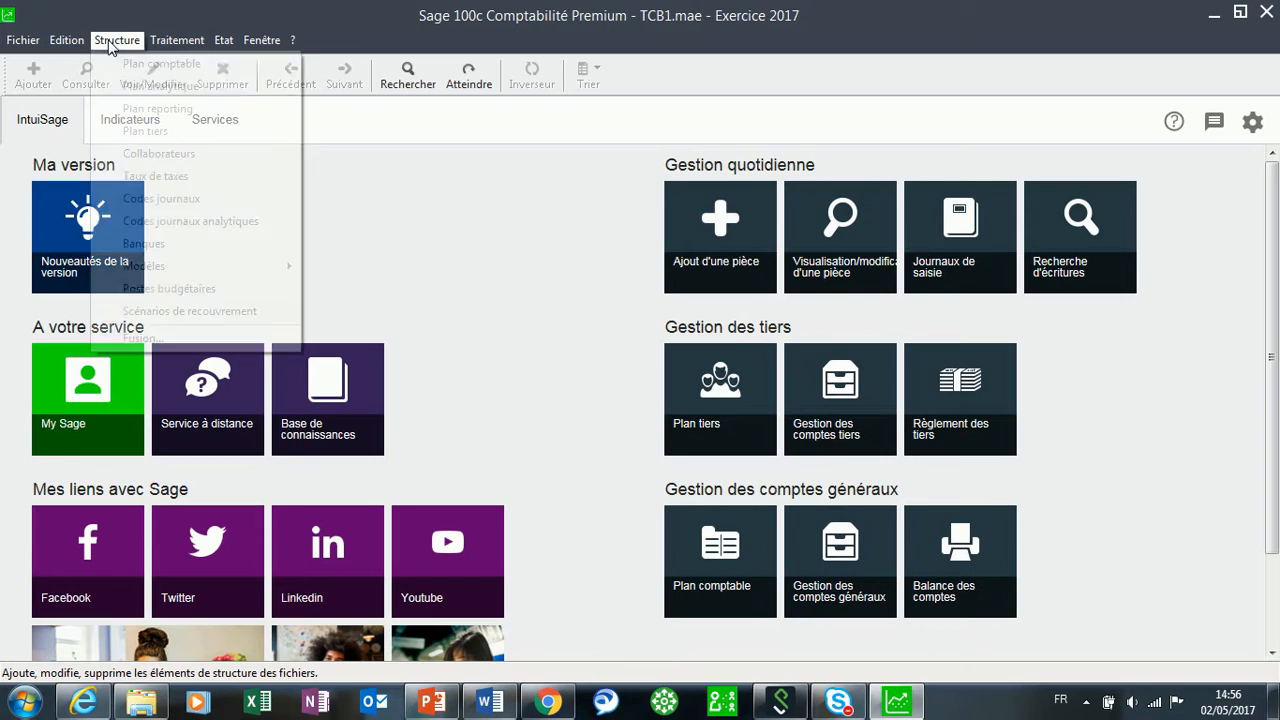
pyautogui.click(174, 206)
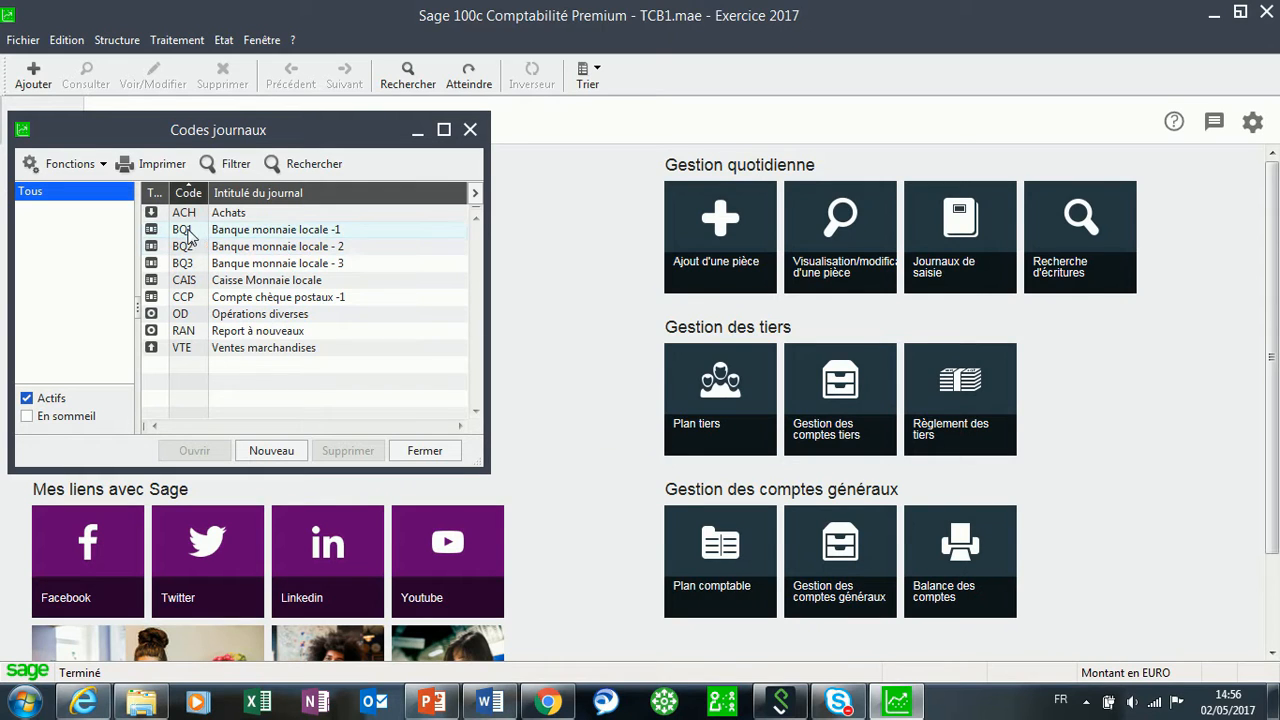
pyautogui.doubleClick(249, 234)
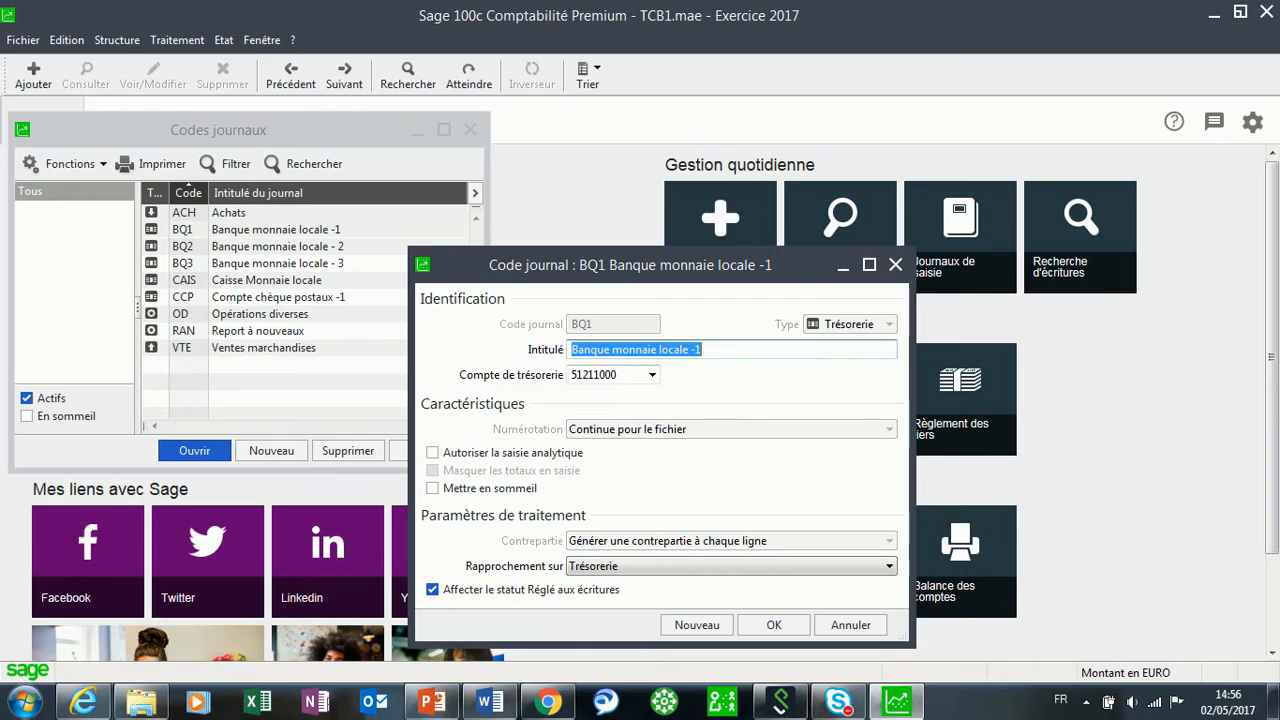
pyautogui.write('BNP')
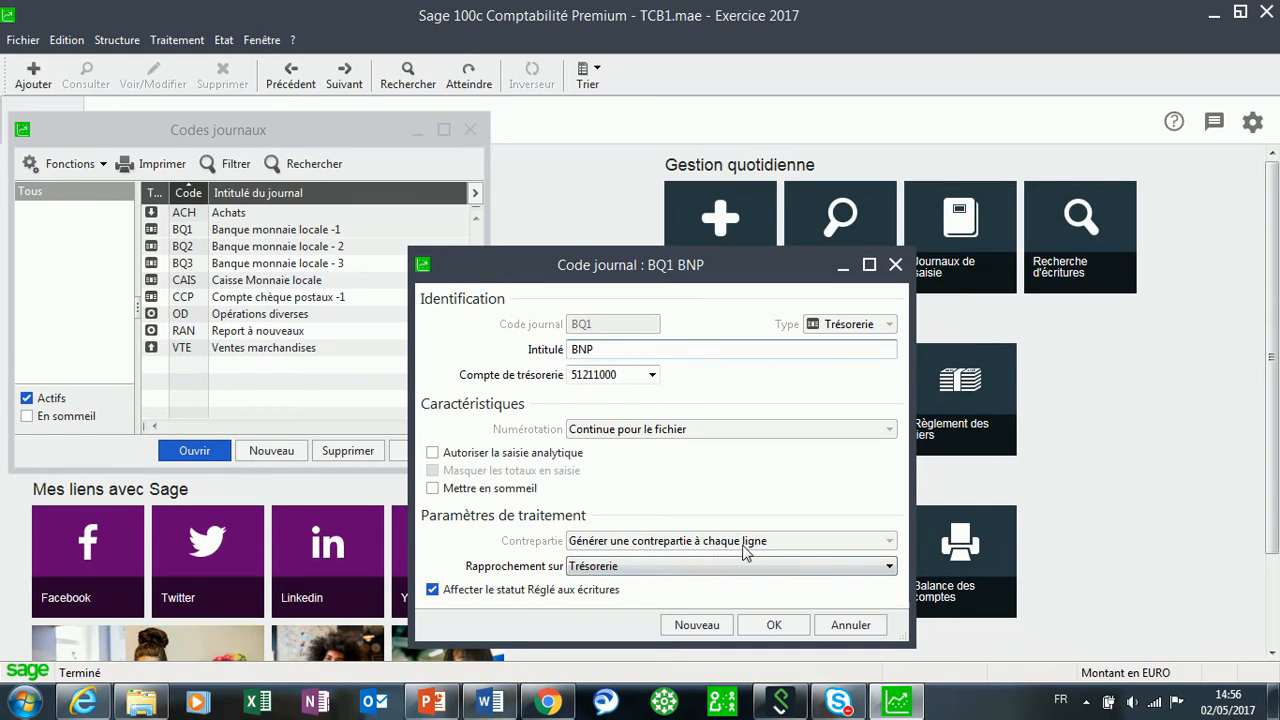
pyautogui.click(652, 568)
pyautogui.click(605, 588)
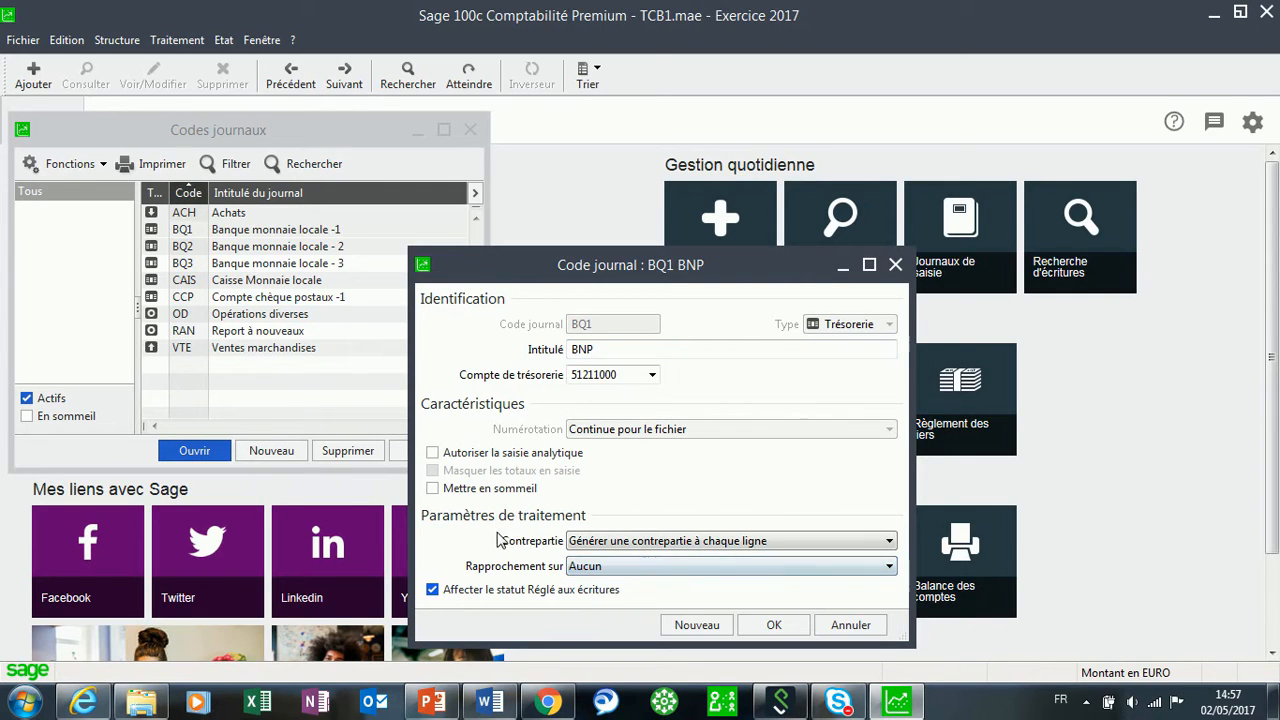
pyautogui.click(789, 543)
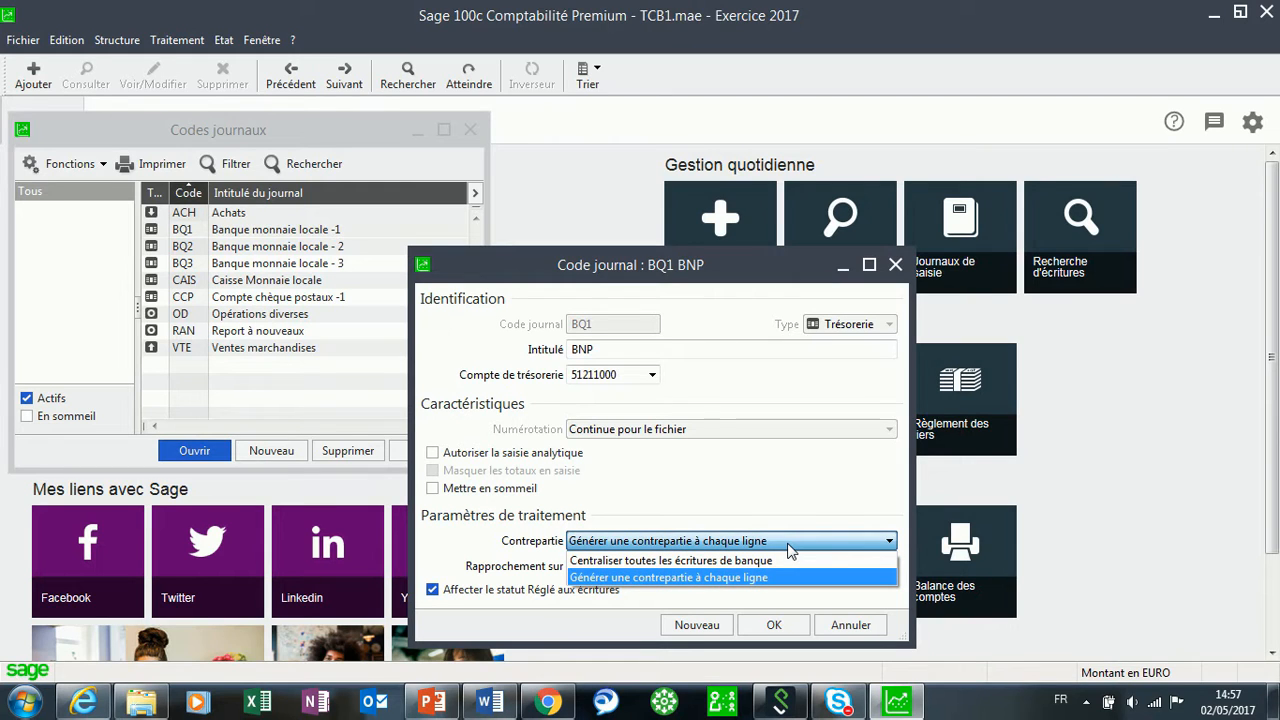
pyautogui.click(788, 545)
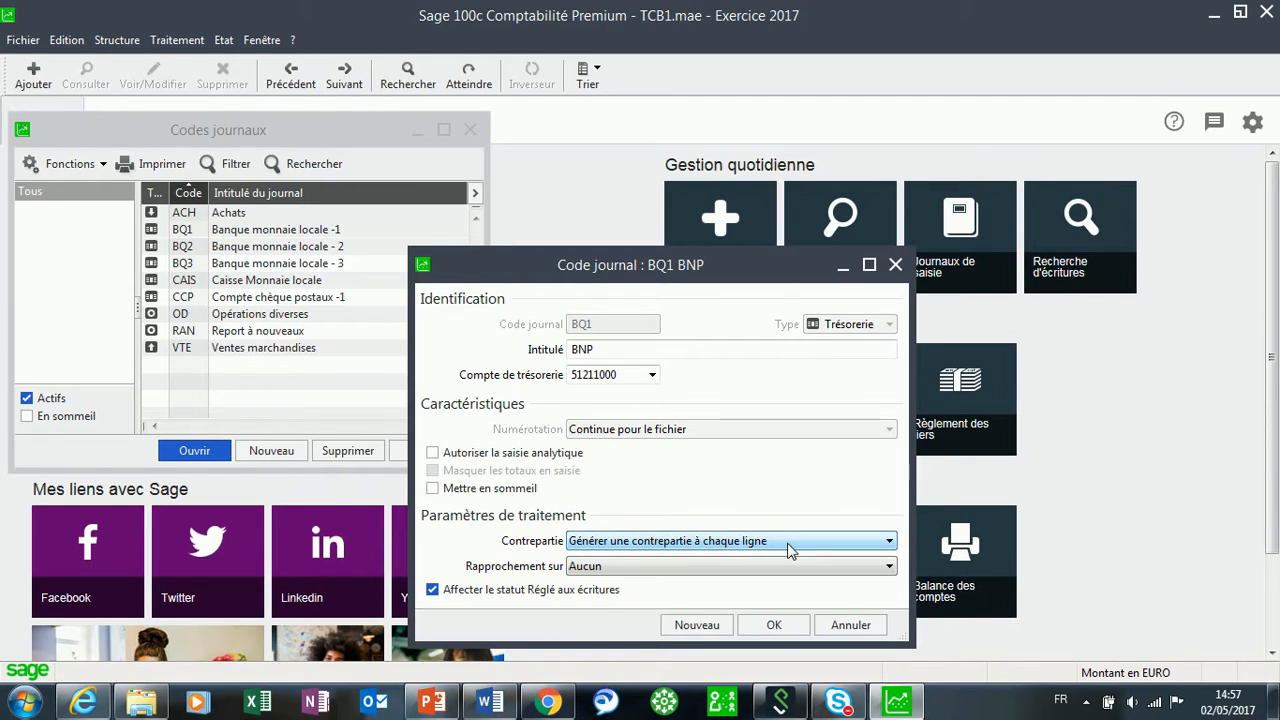
pyautogui.click(775, 625)
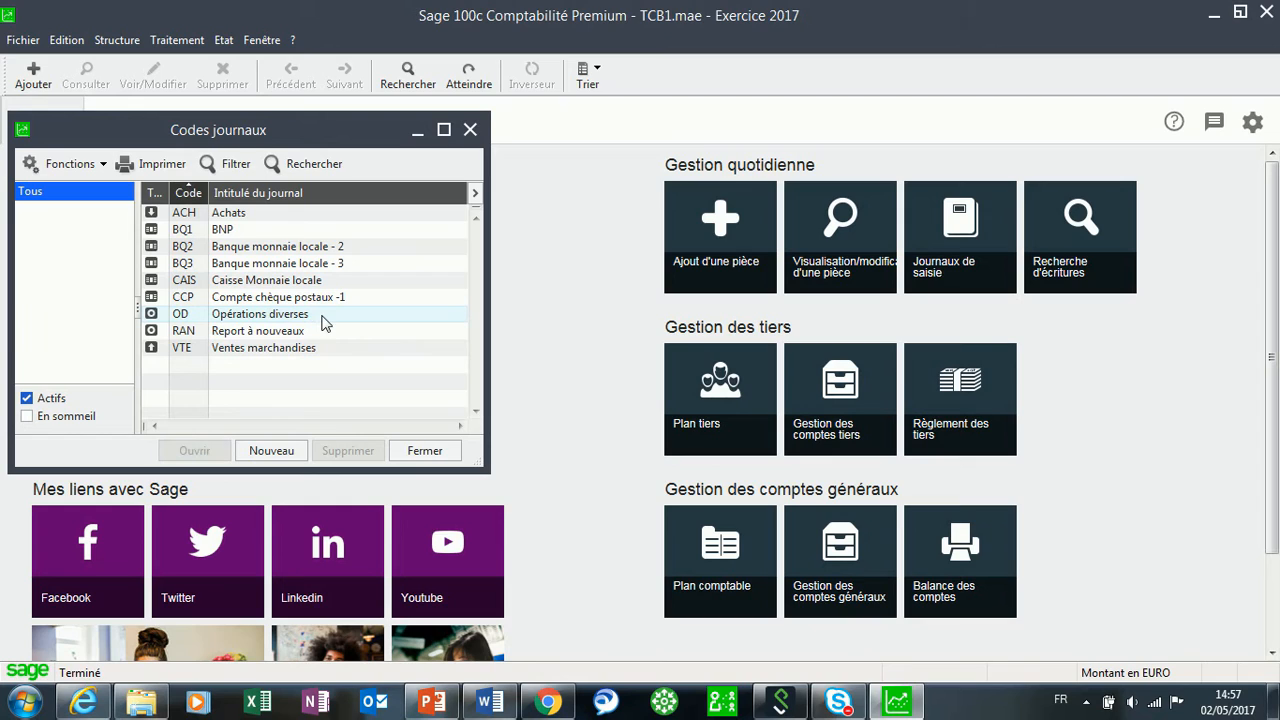
pyautogui.doubleClick(224, 214)
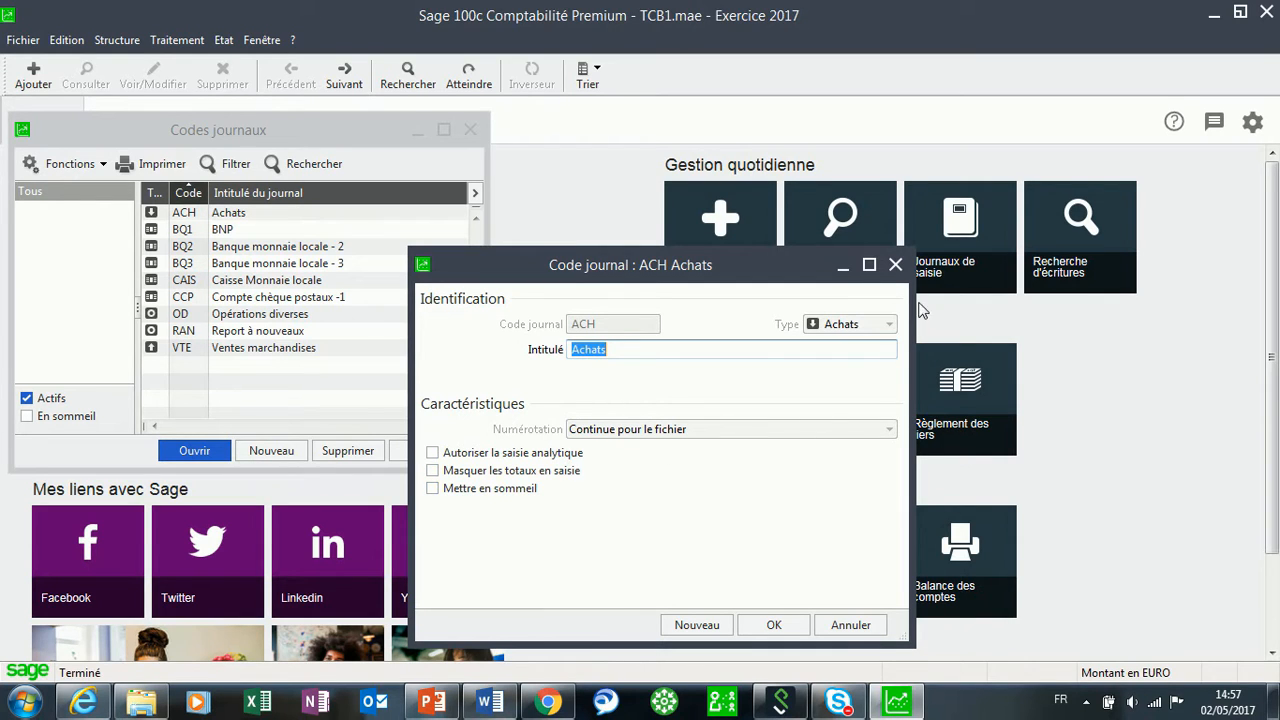
pyautogui.click(895, 265)
pyautogui.doubleClick(238, 281)
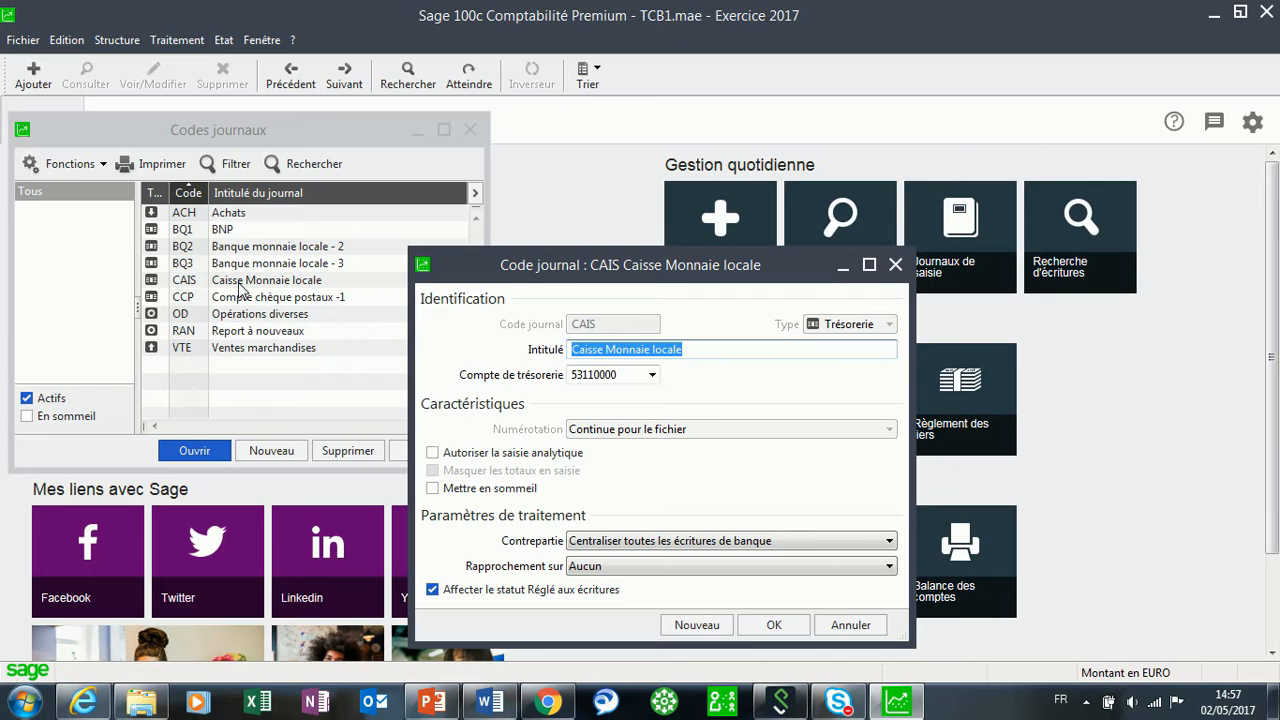
pyautogui.click(895, 265)
pyautogui.doubleClick(240, 319)
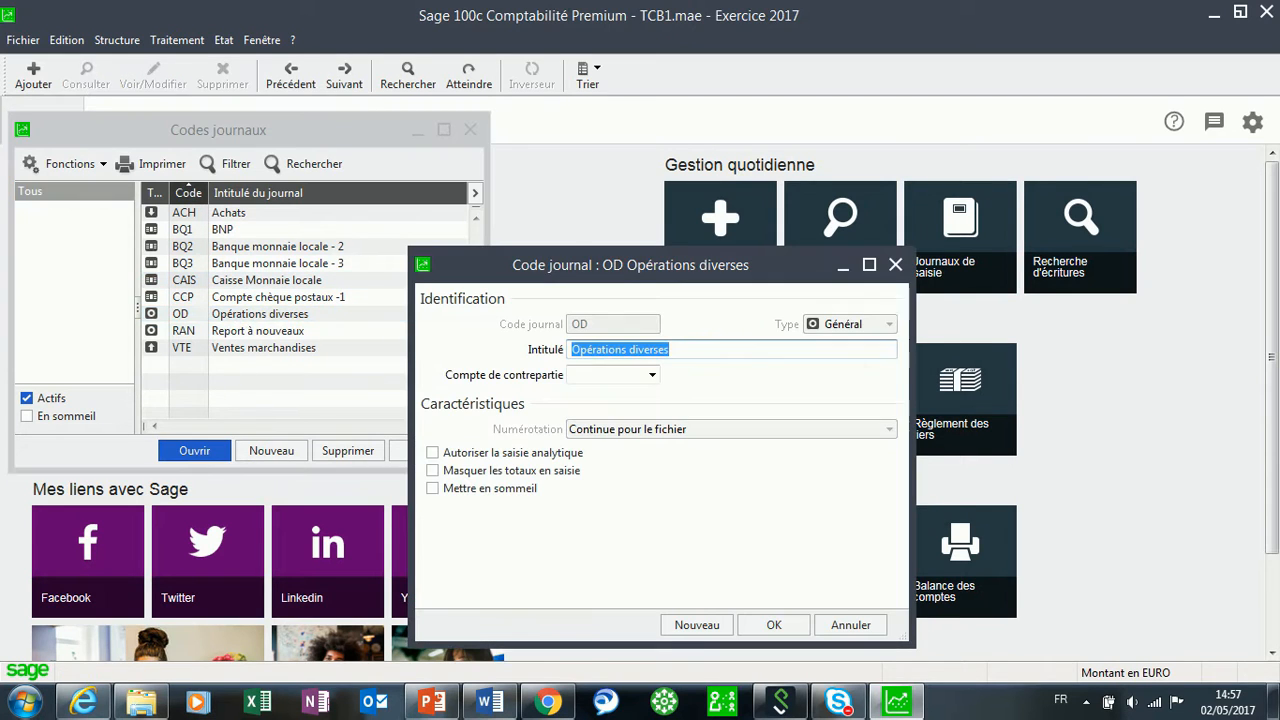
pyautogui.click(895, 265)
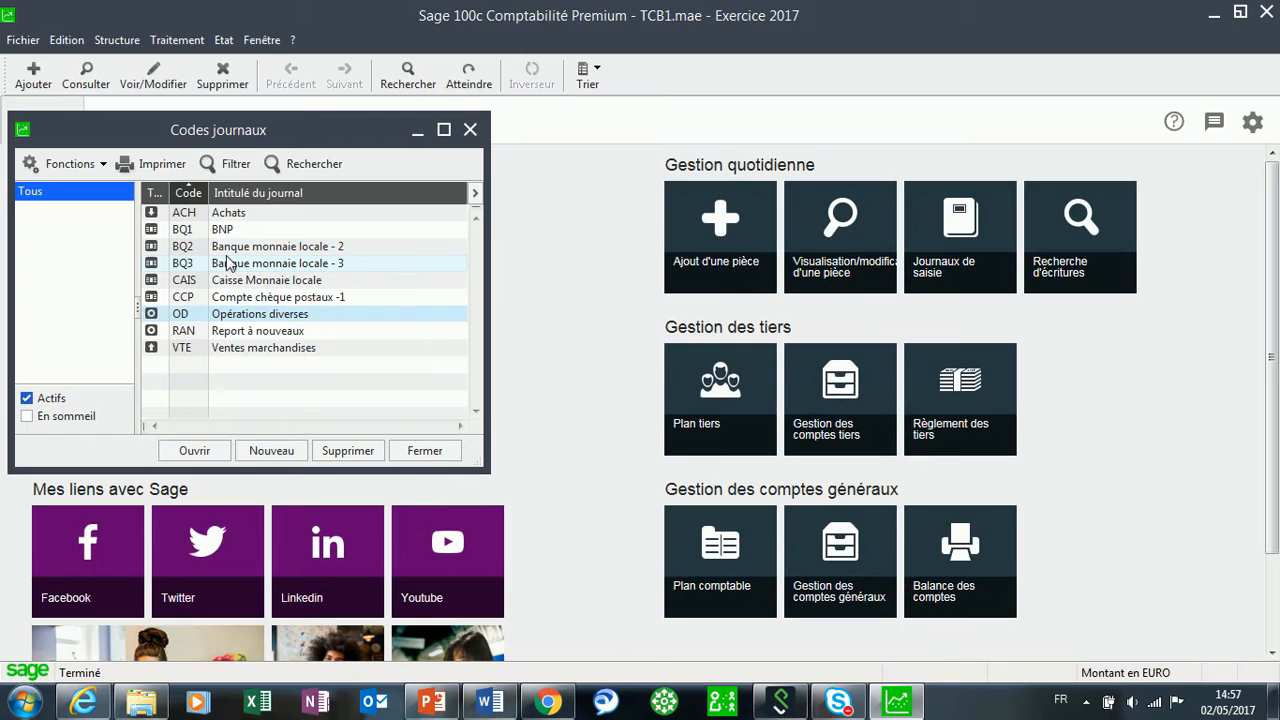
pyautogui.click(232, 263)
pyautogui.click(230, 250)
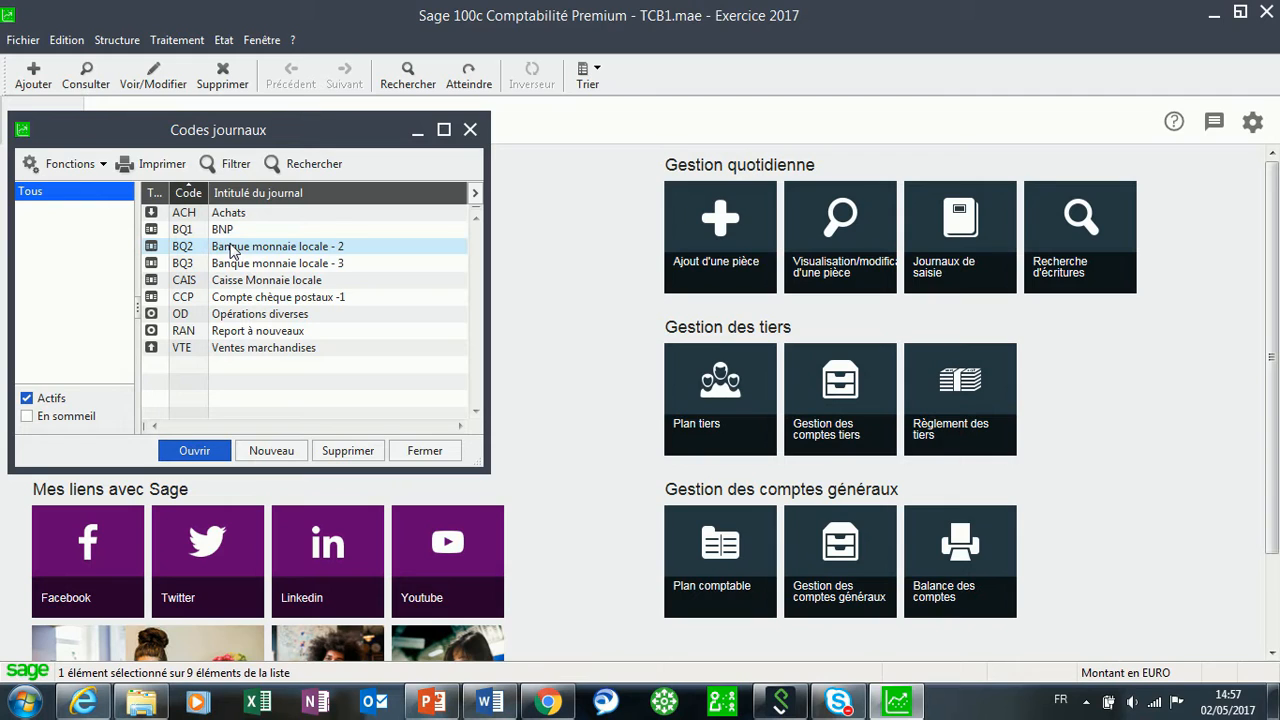
# Delete the BQ2 and BQ3 bank journals together.
pyautogui.keyDown('ctrl'); pyautogui.click(260, 266); pyautogui.keyUp('ctrl')
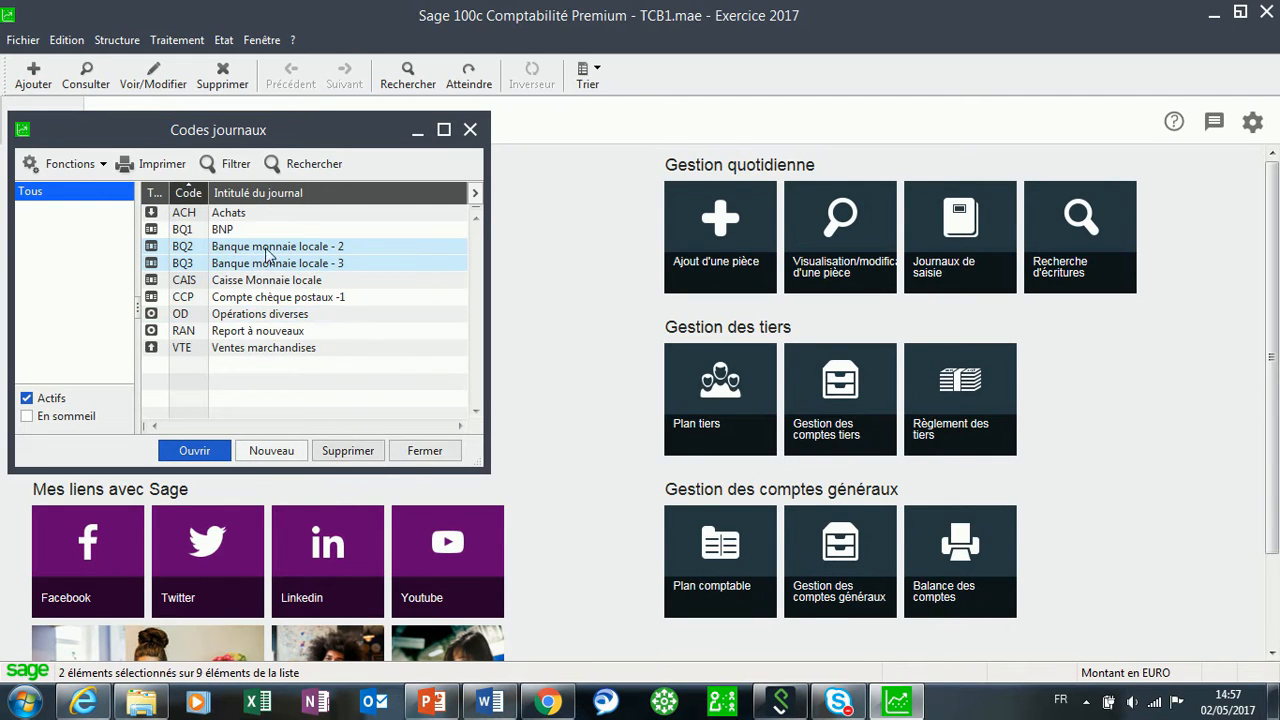
pyautogui.click(346, 450)
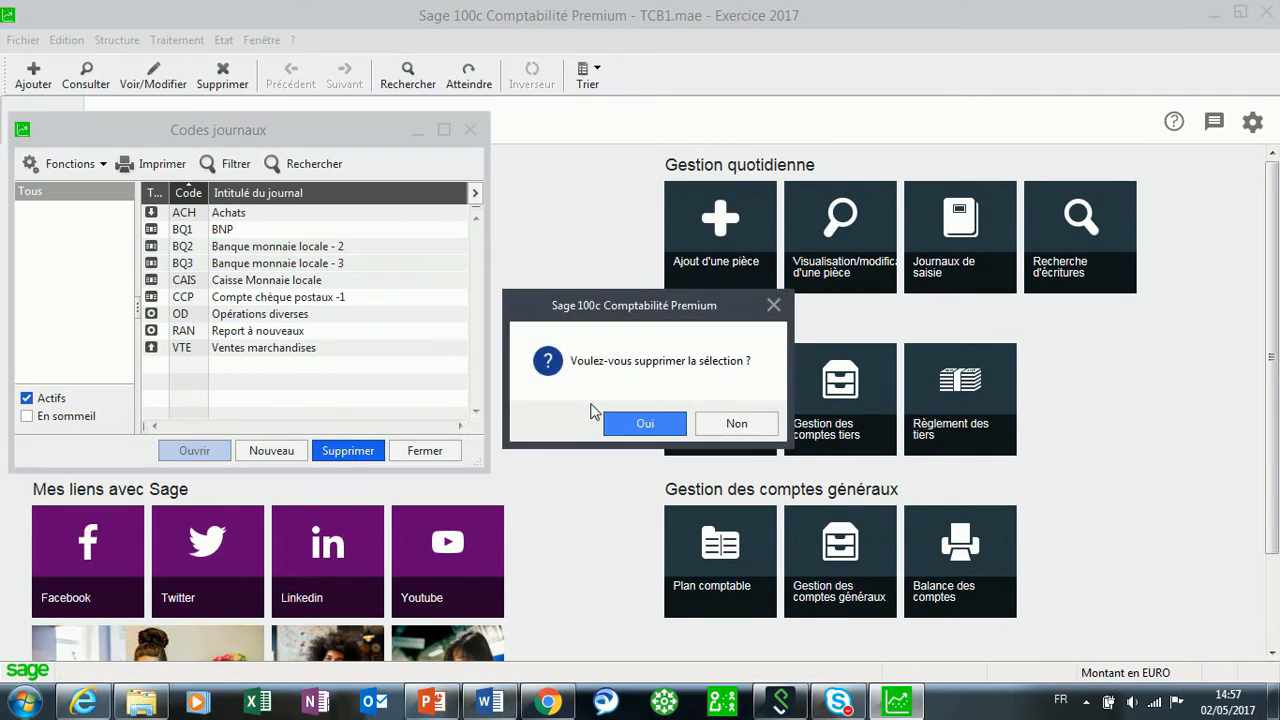
pyautogui.click(616, 428)
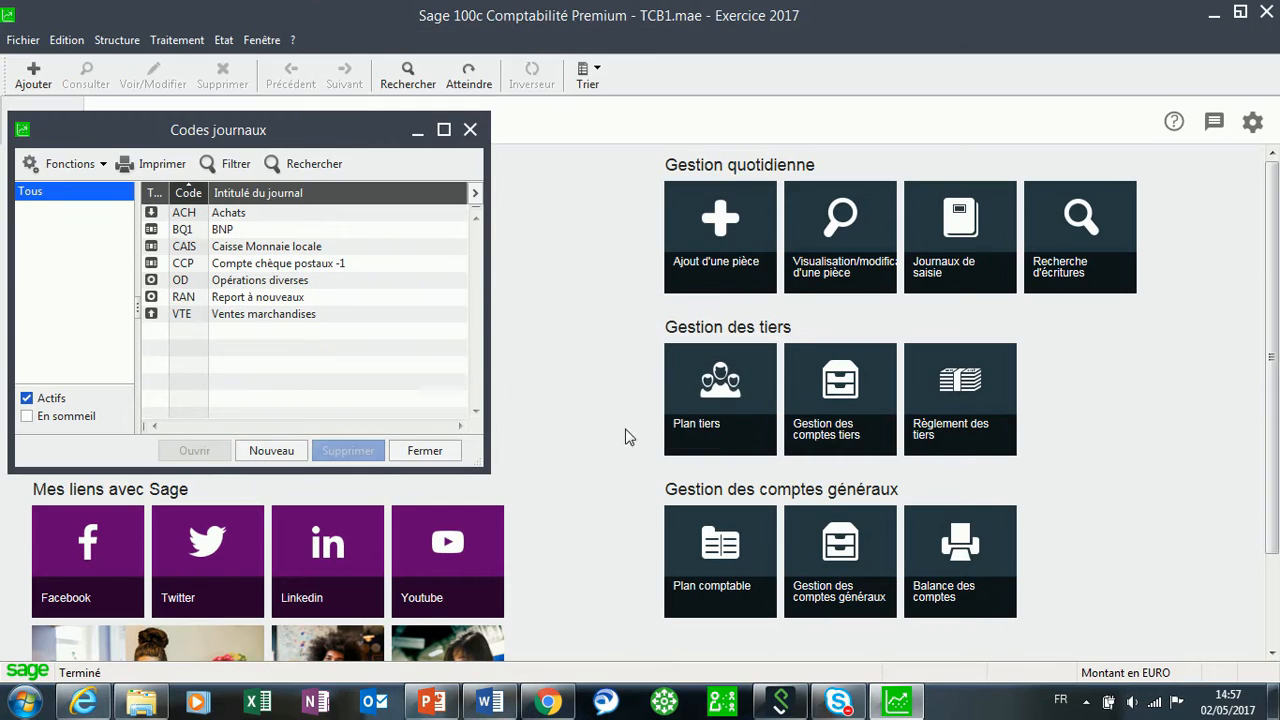
# Delete the CCP journal and close the journal codes list.
pyautogui.click(235, 265)
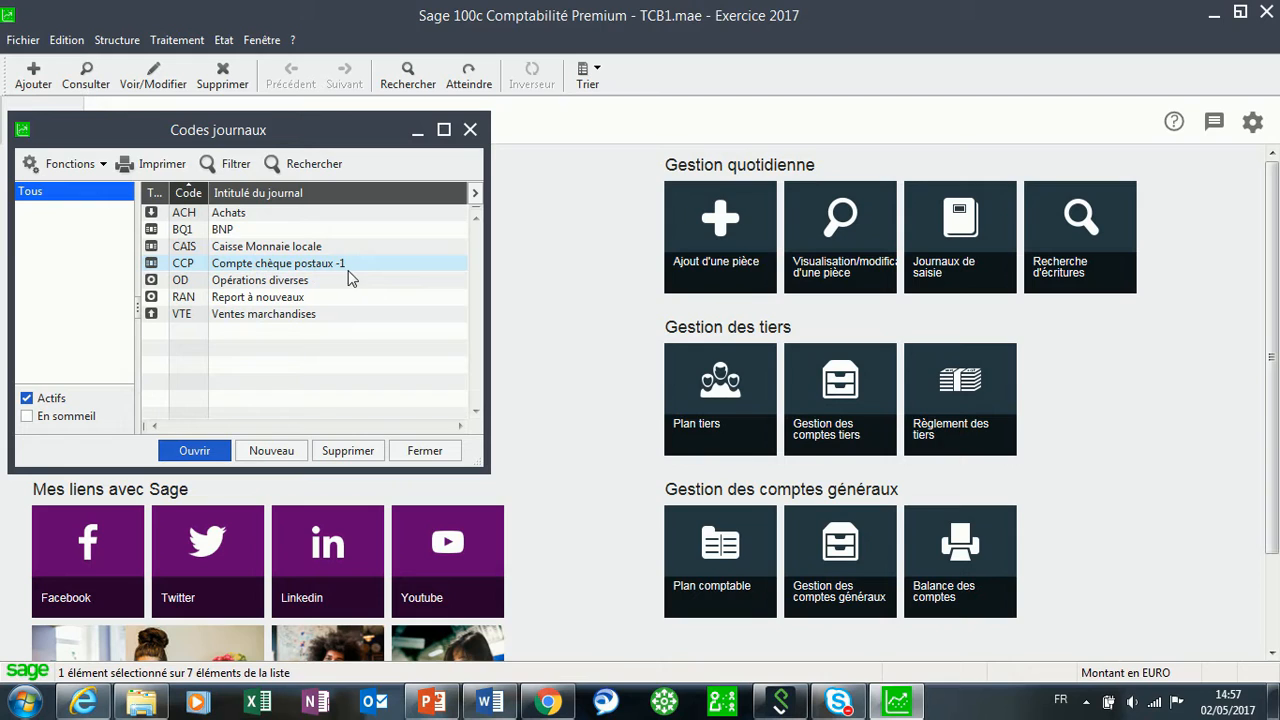
pyautogui.rightClick(273, 268)
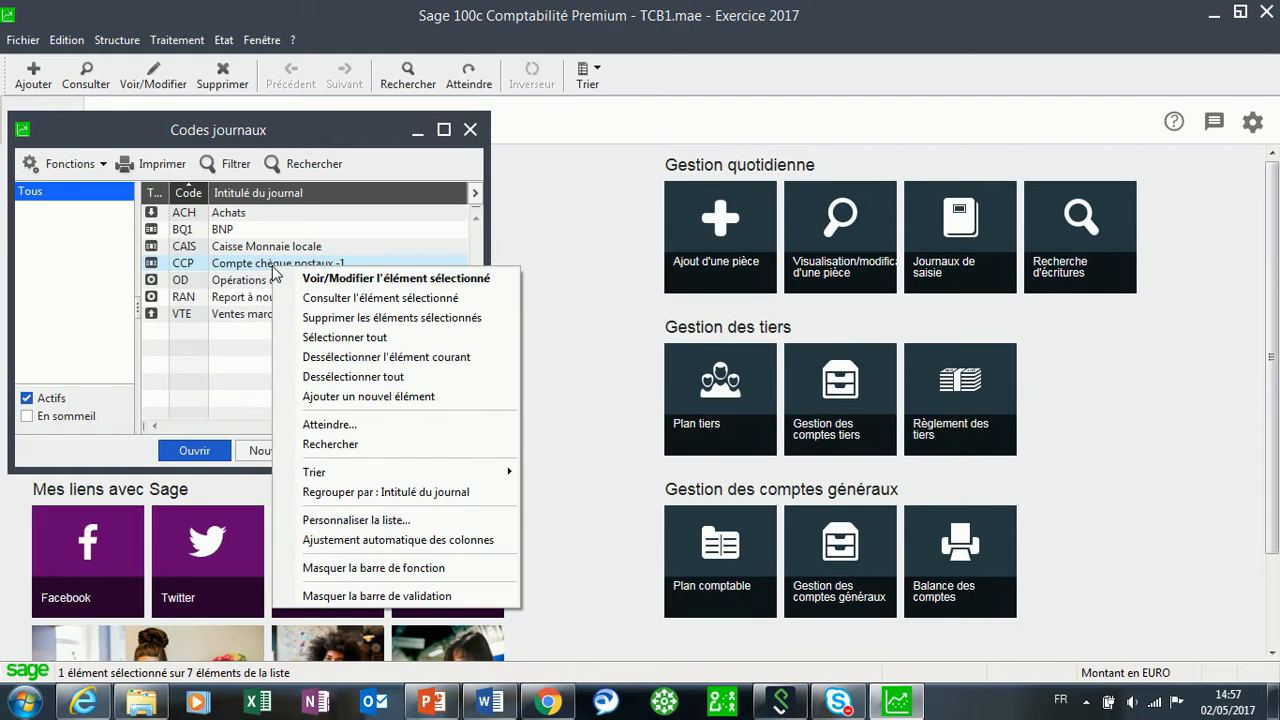
pyautogui.click(340, 318)
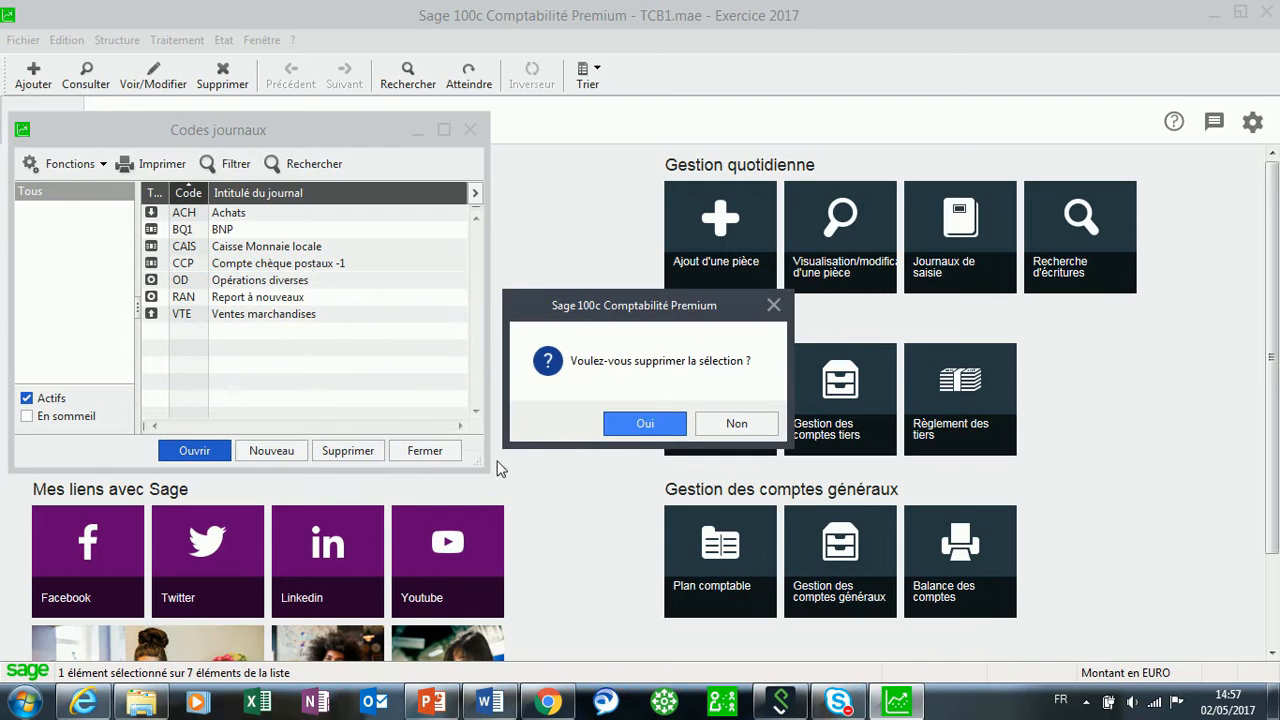
pyautogui.click(641, 424)
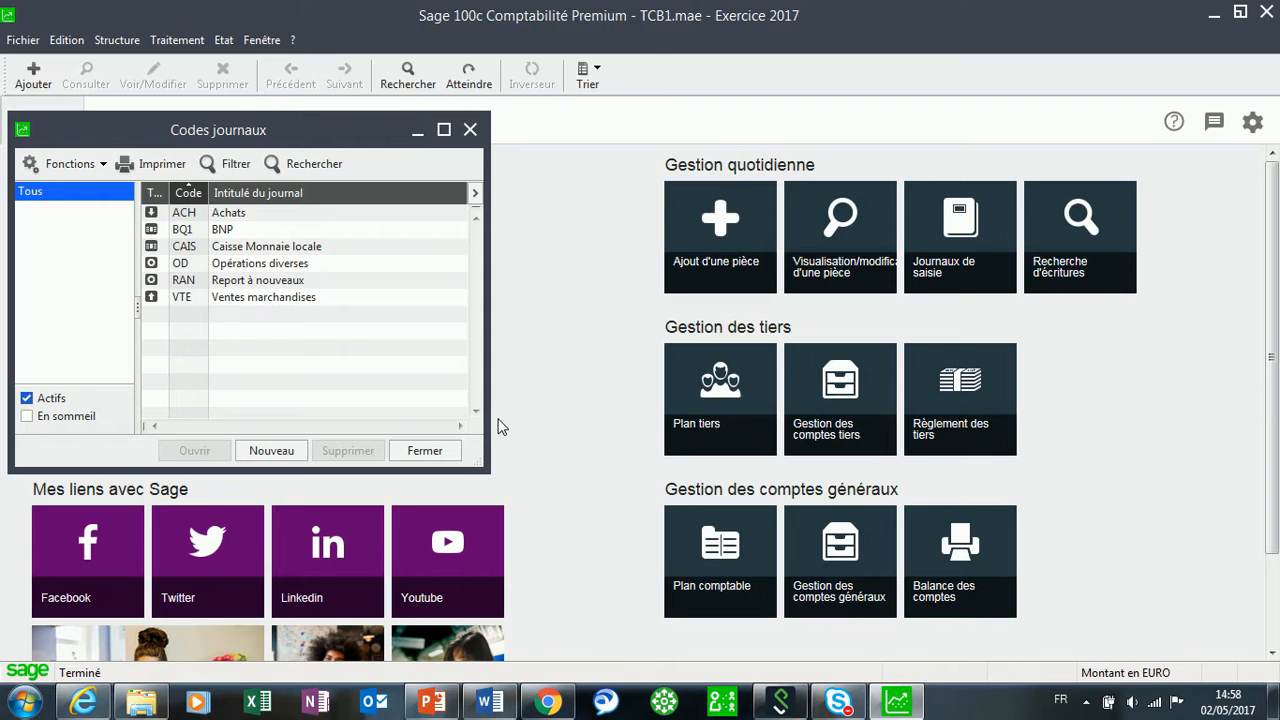
pyautogui.click(428, 451)
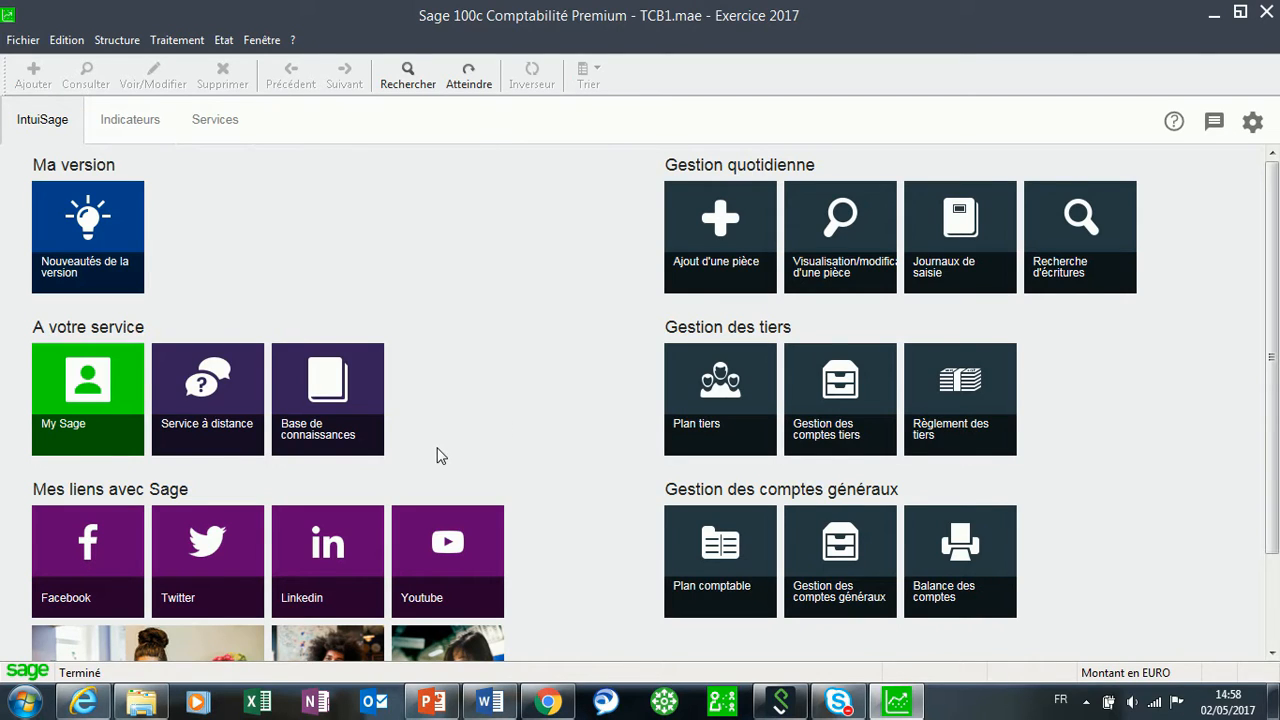
# Open the BNP1 account of the BNP Paribas bank from the banks list.
pyautogui.click(108, 44)
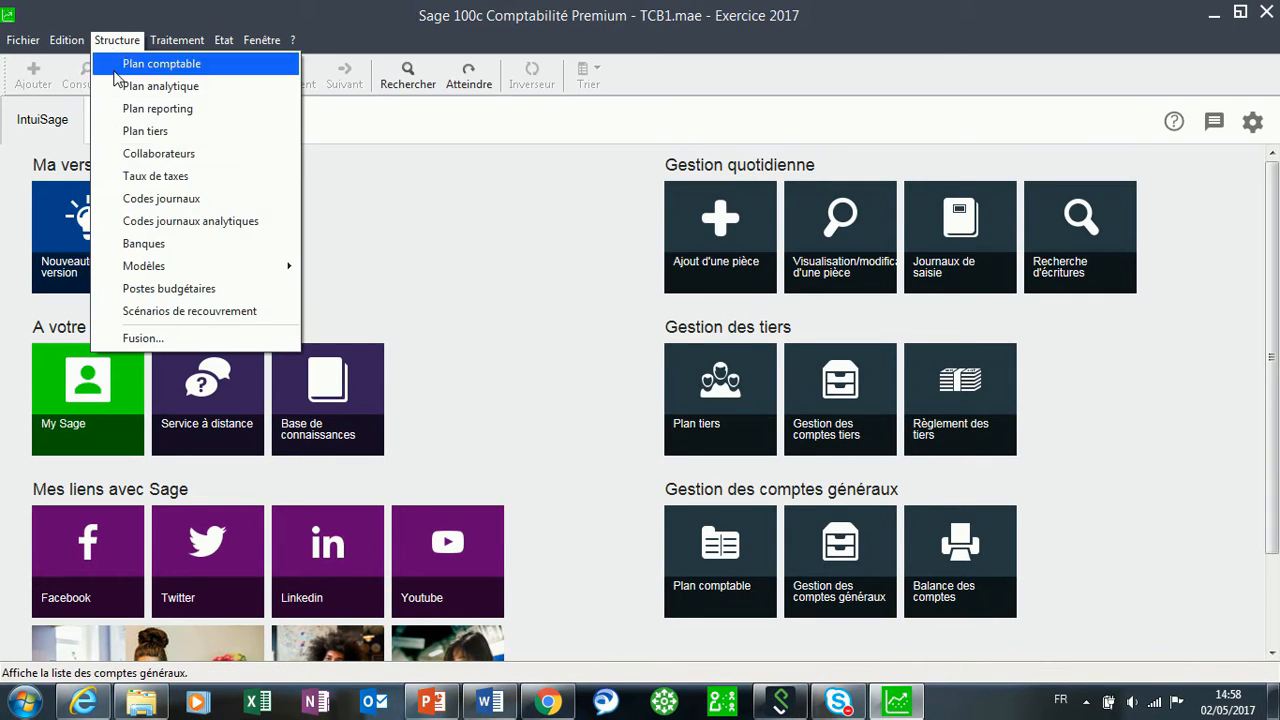
pyautogui.click(165, 247)
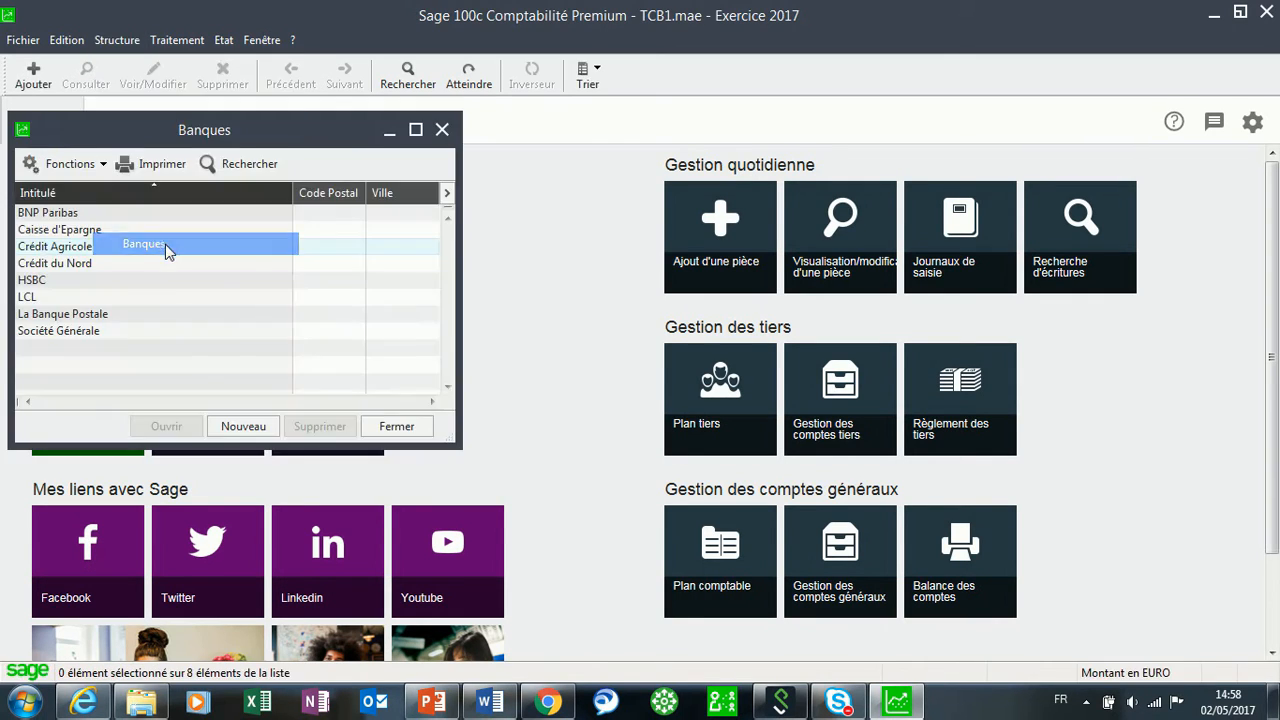
pyautogui.doubleClick(40, 216)
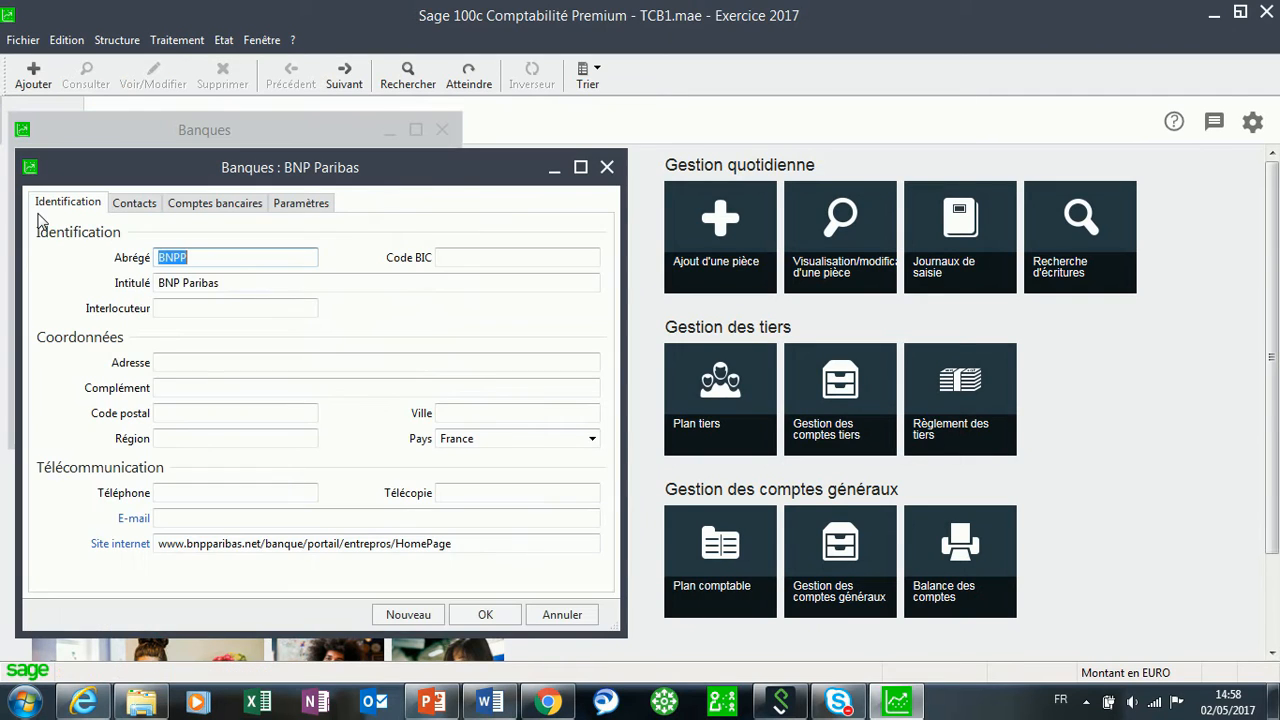
pyautogui.click(193, 207)
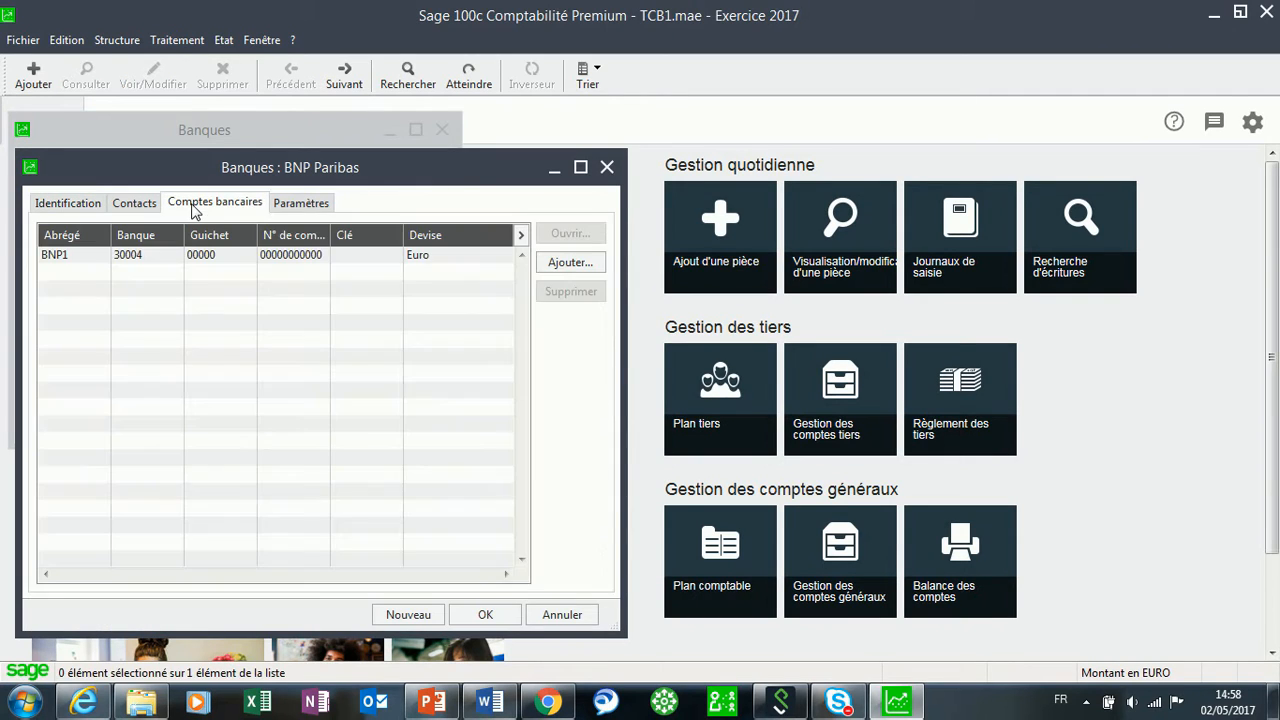
pyautogui.click(262, 259)
pyautogui.doubleClick(262, 259)
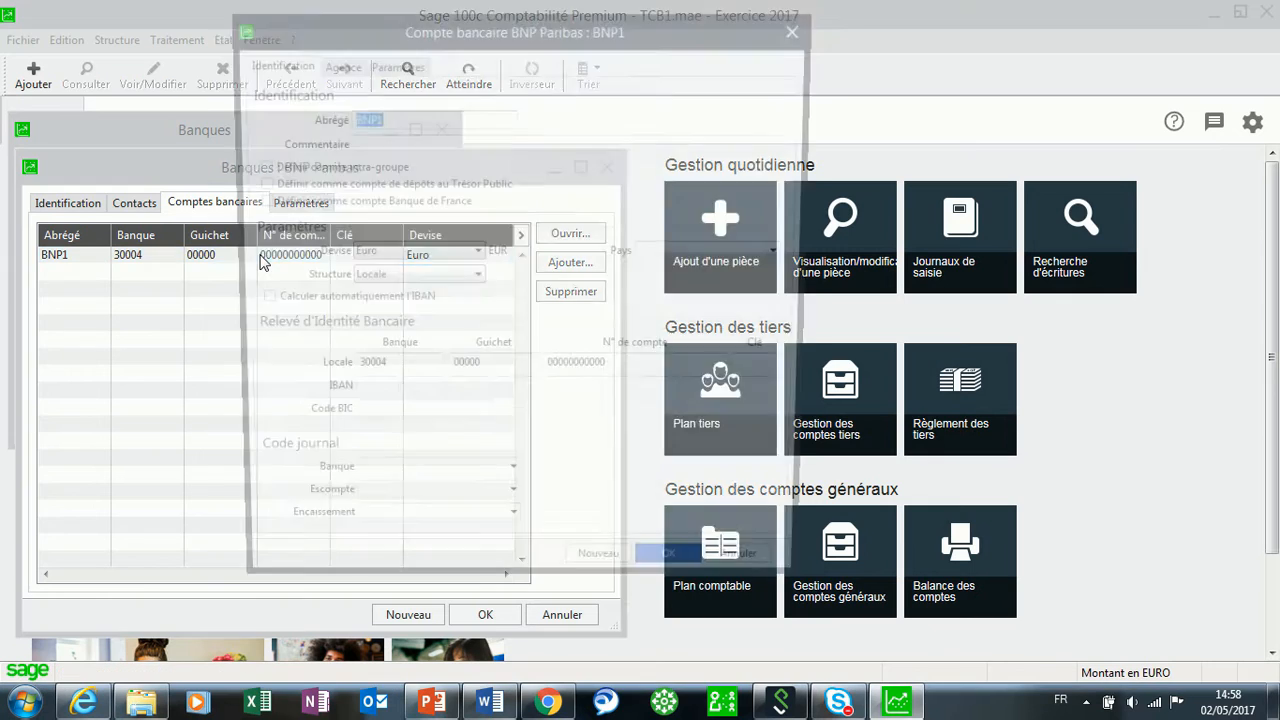
pyautogui.click(465, 372)
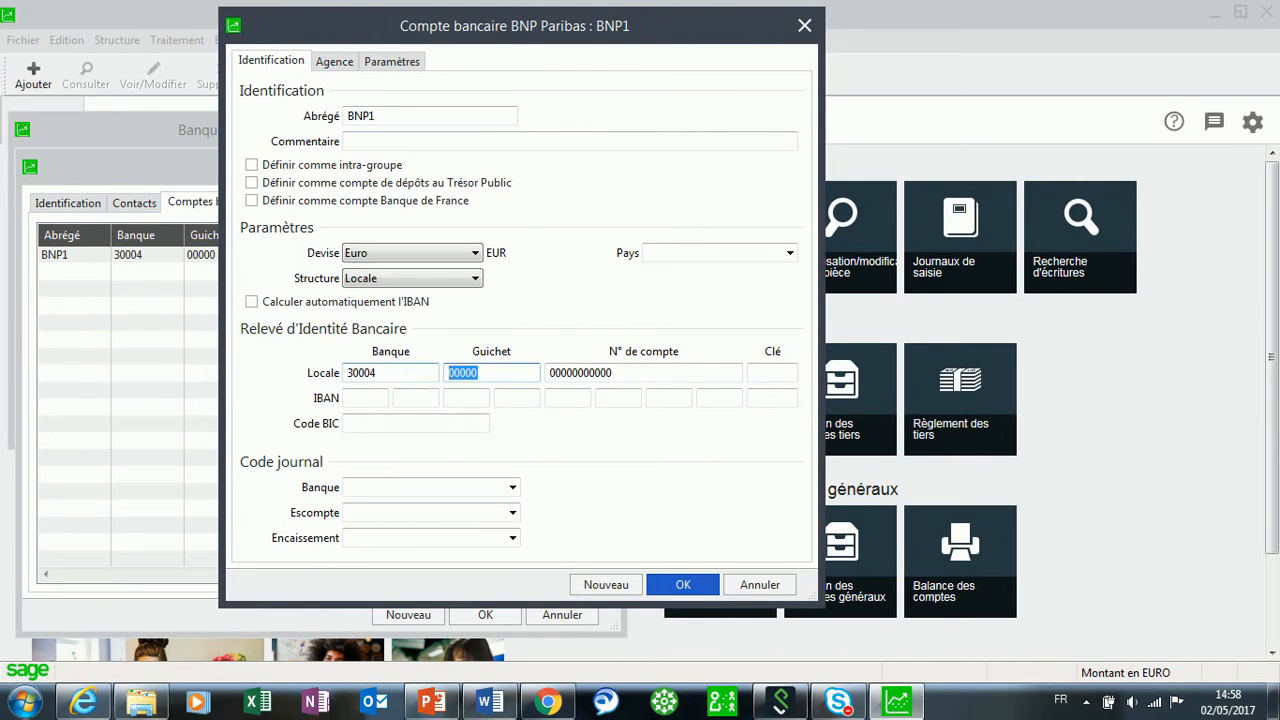
pyautogui.write('56000')
pyautogui.press('Tab')
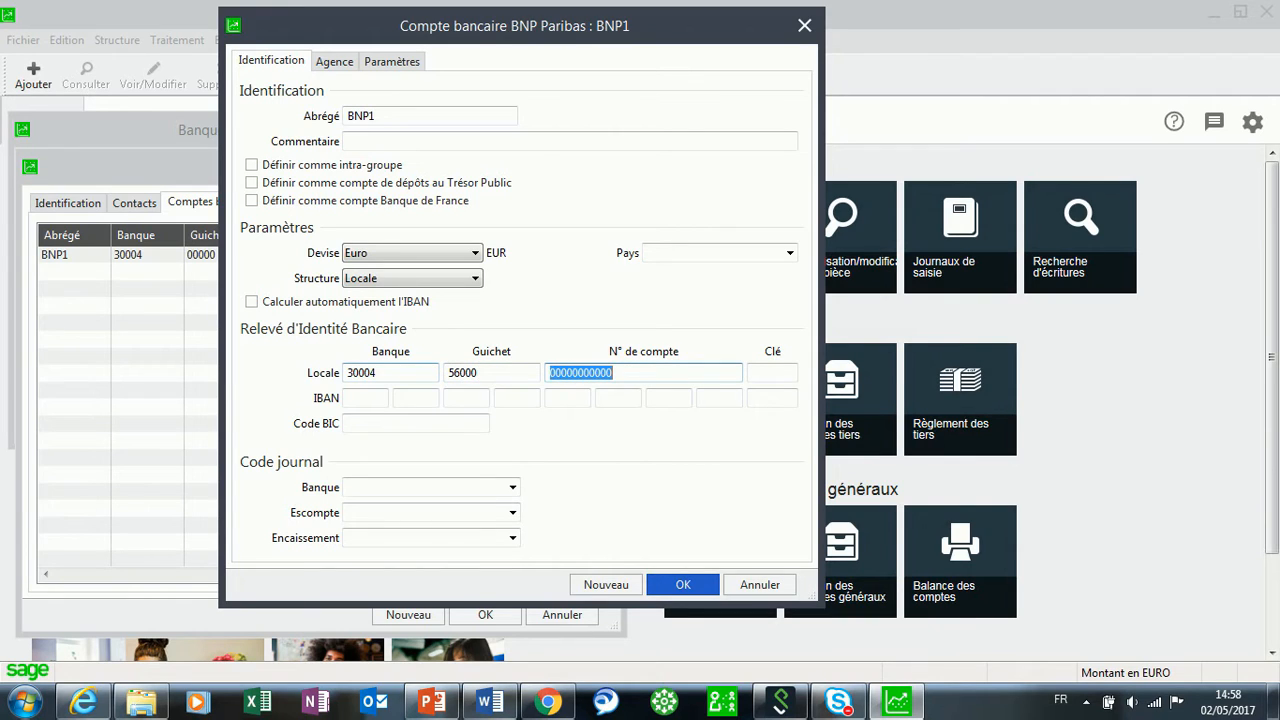
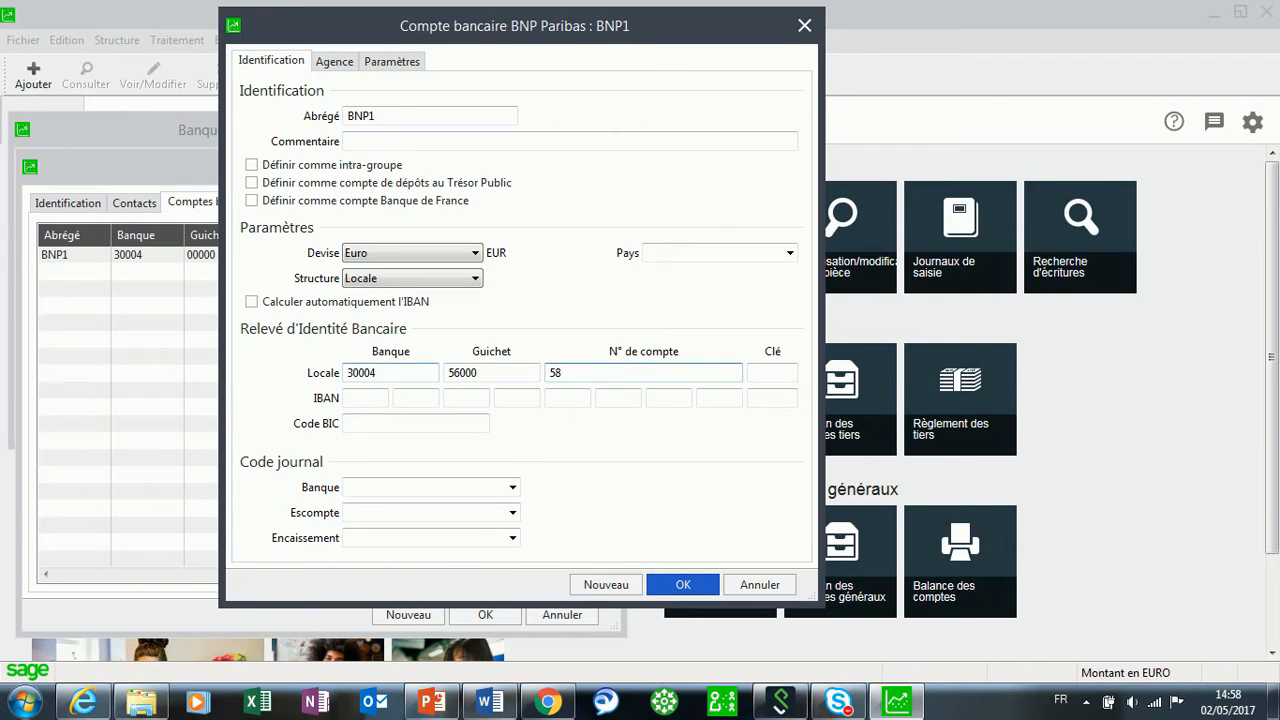
pyautogui.press('Tab')
pyautogui.press('Tab')
pyautogui.press('Tab')
pyautogui.press('Tab')
pyautogui.press('Tab')
pyautogui.press('Tab')
pyautogui.press('Tab')
pyautogui.press('Tab')
pyautogui.press('Tab')
pyautogui.press('Tab')
pyautogui.press('Tab')
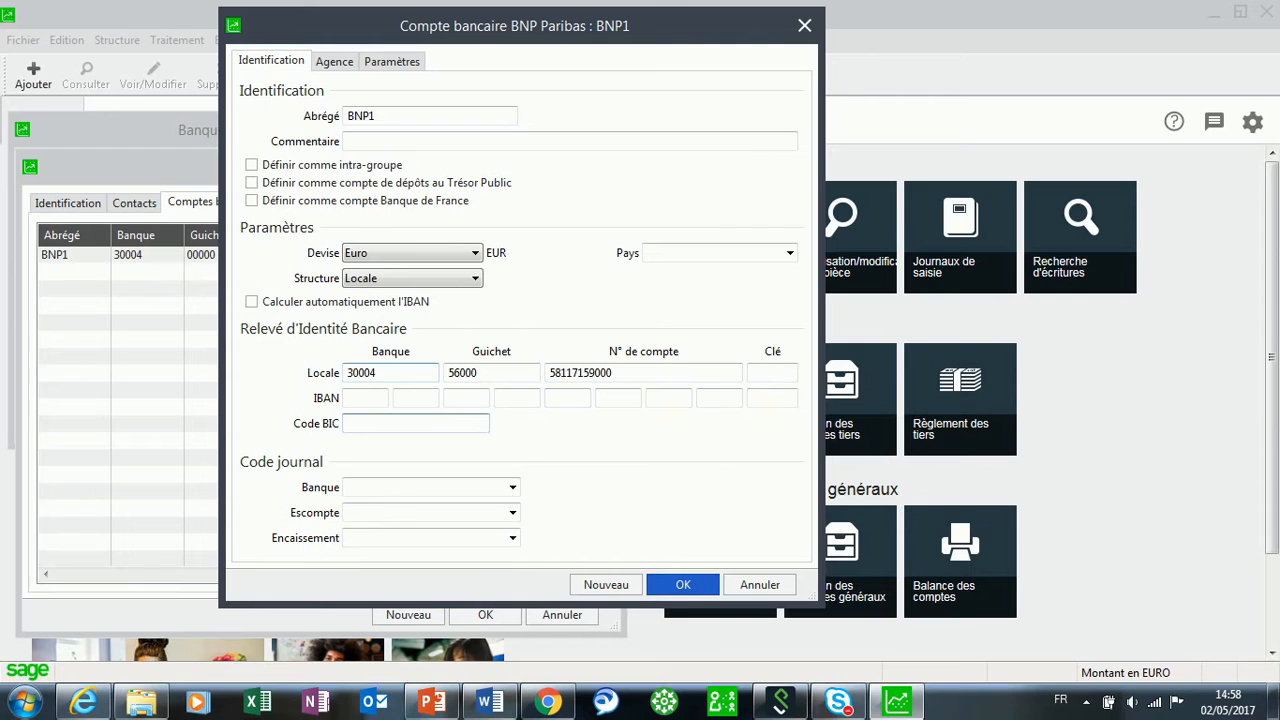
pyautogui.write('BNPPFRPP')
# Assign the BQ1 BNP bank journal and save despite the missing RIB key.
pyautogui.click(512, 488)
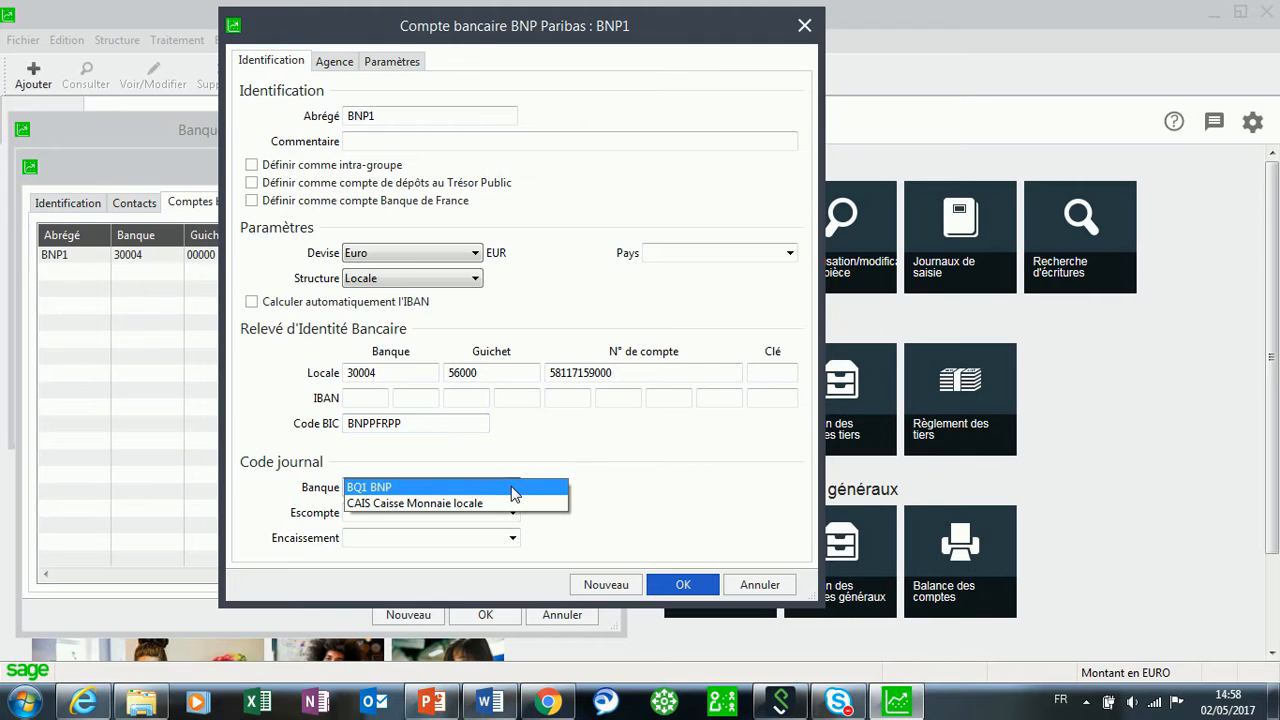
pyautogui.click(391, 489)
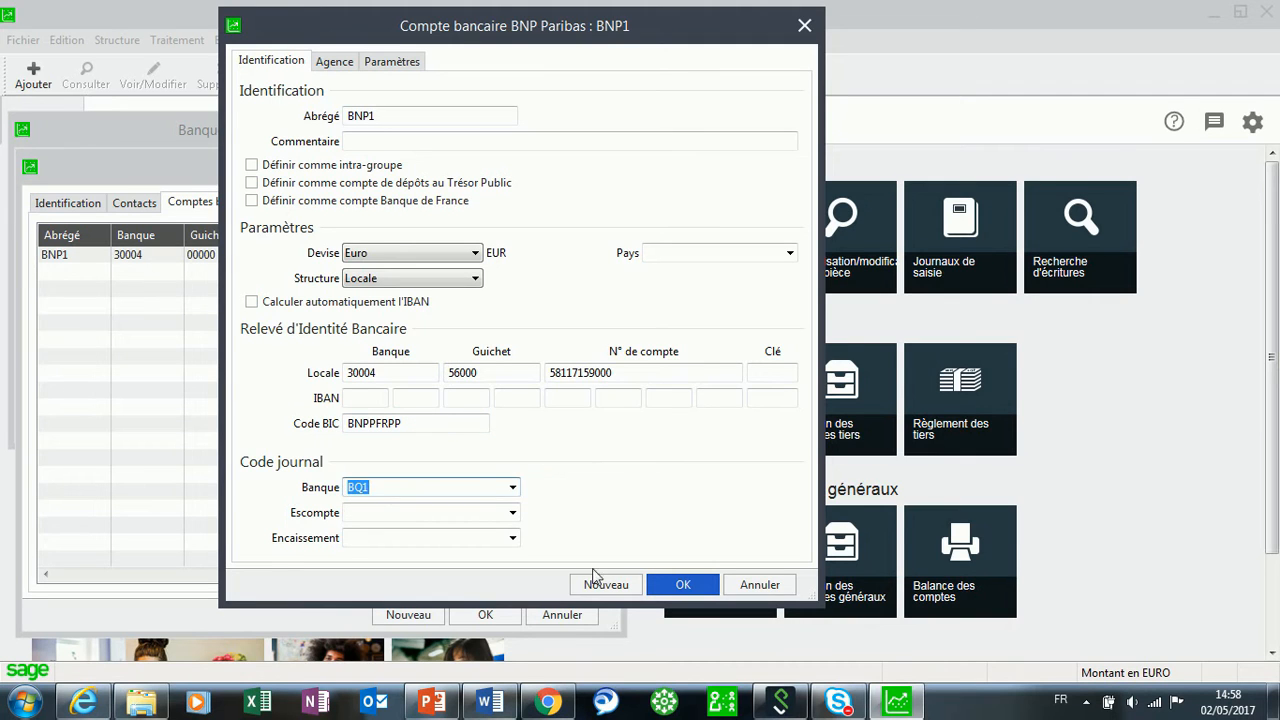
pyautogui.click(680, 587)
pyautogui.click(727, 424)
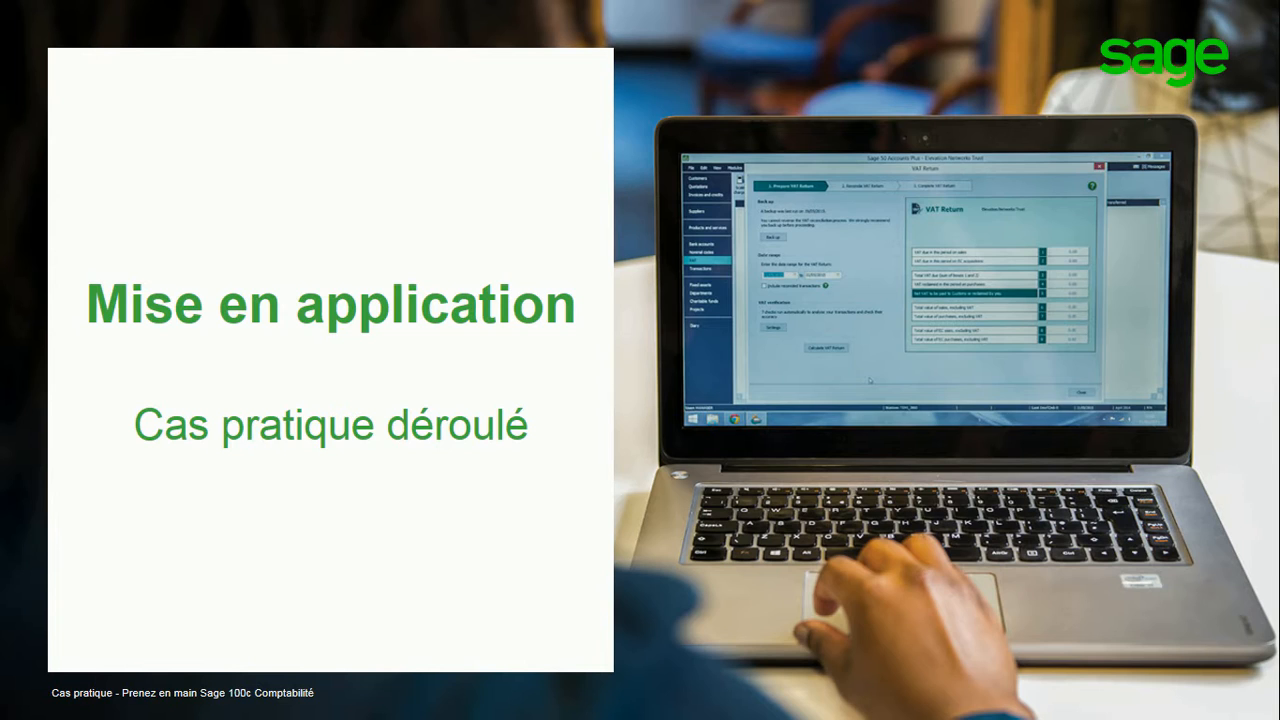
# Advance the slideshow to the 'Les taux de taxe' slide.
pyautogui.press('Right')
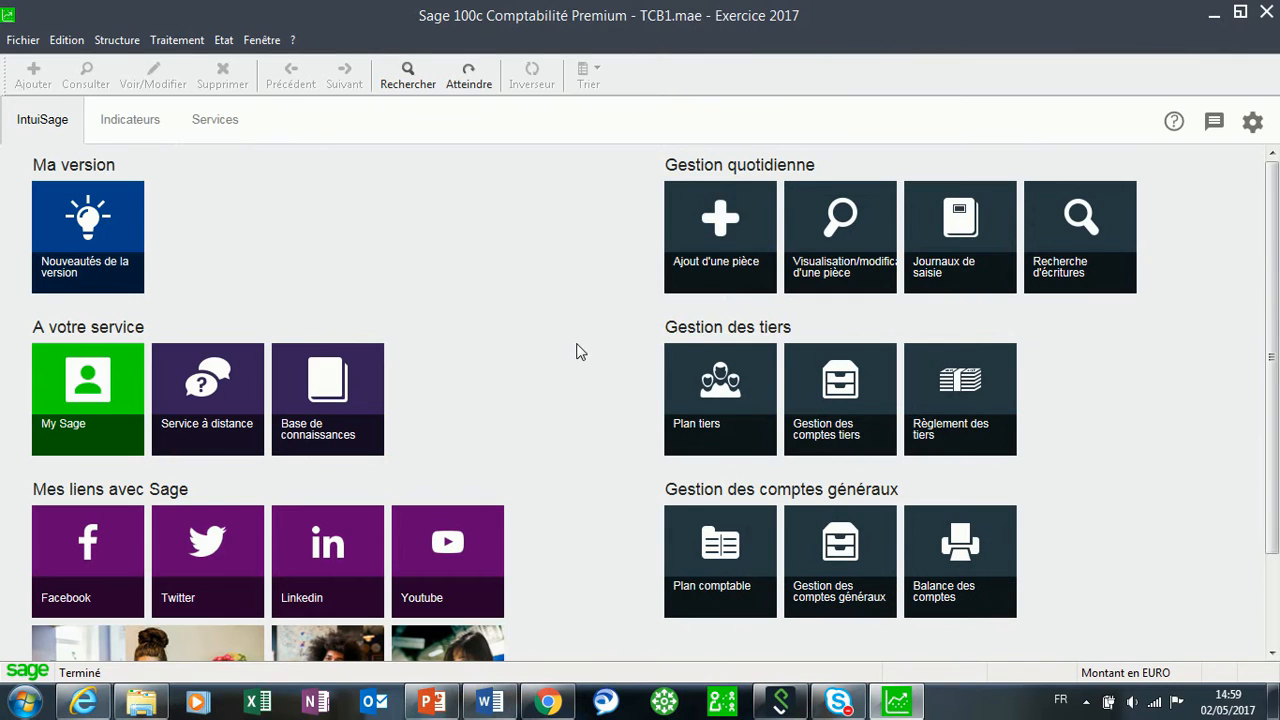
pyautogui.click(117, 40)
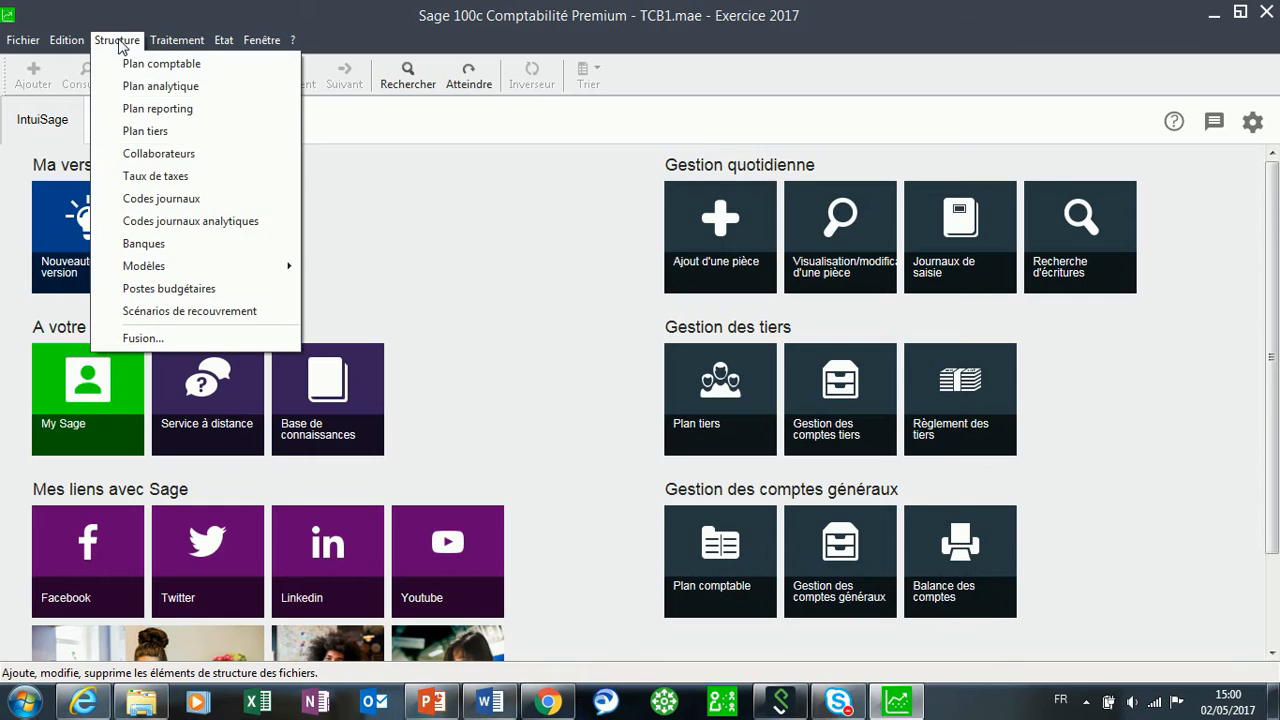
pyautogui.click(152, 177)
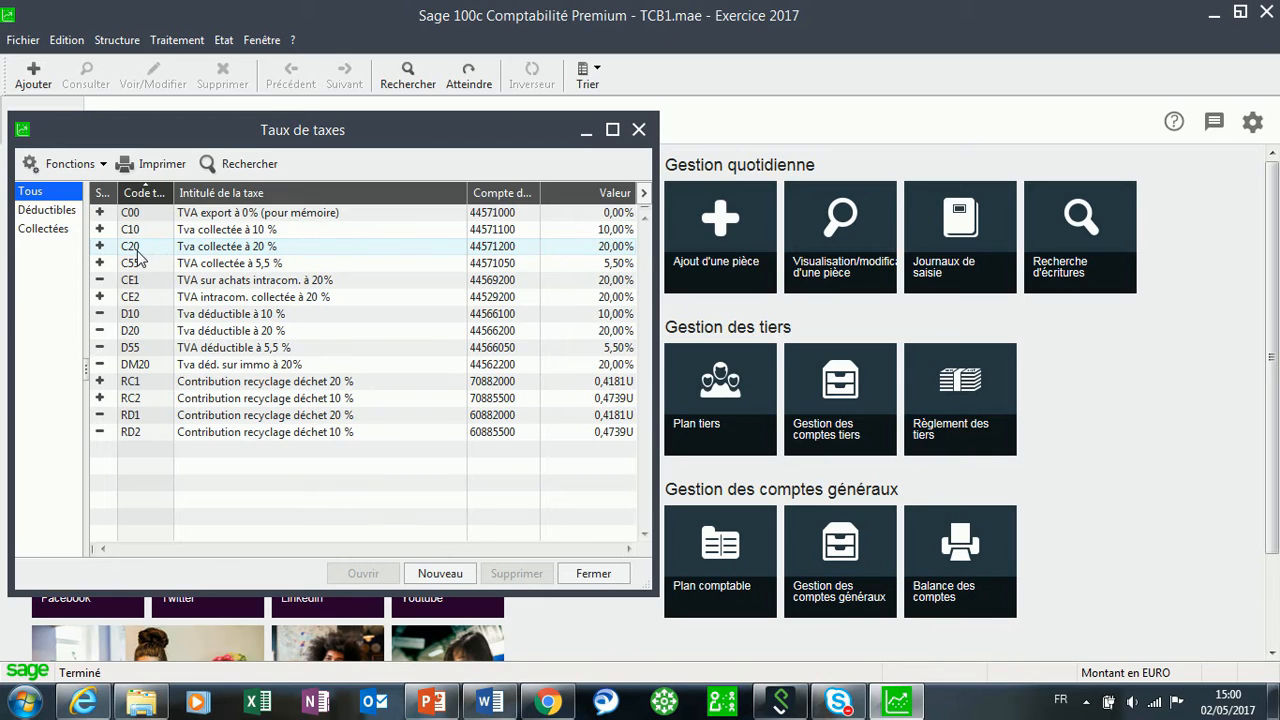
pyautogui.doubleClick(204, 252)
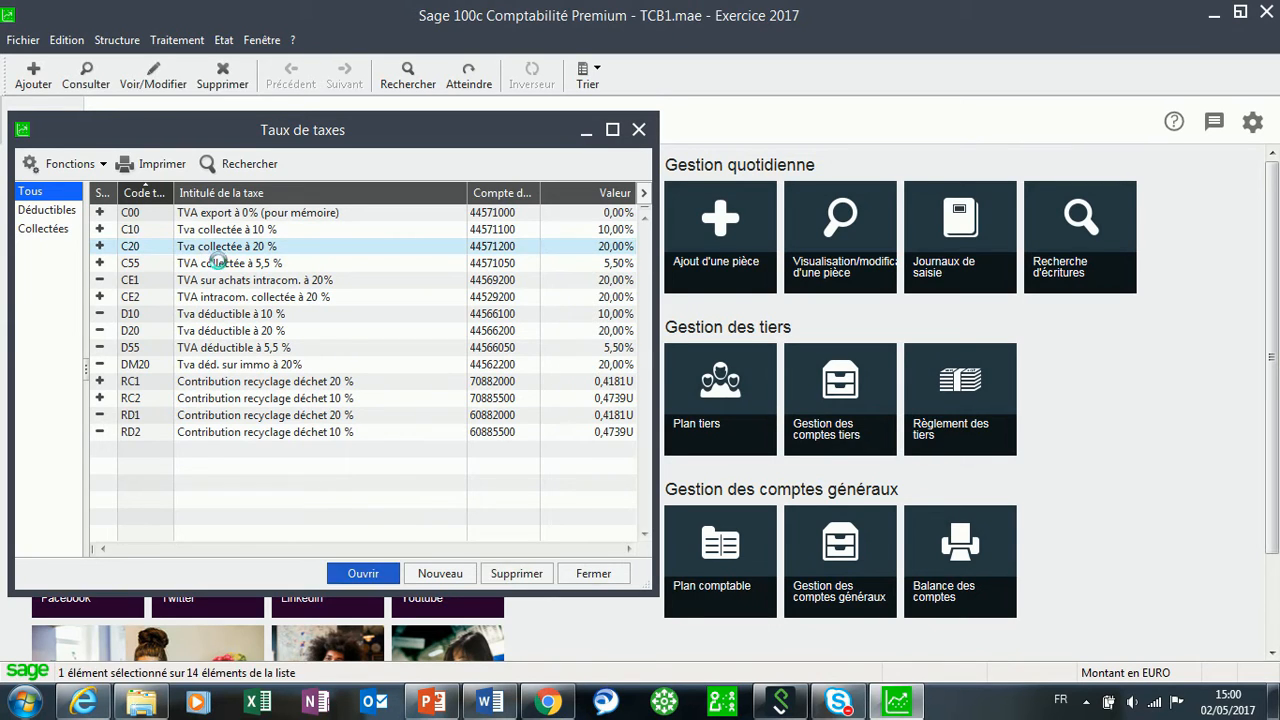
pyautogui.click(521, 165)
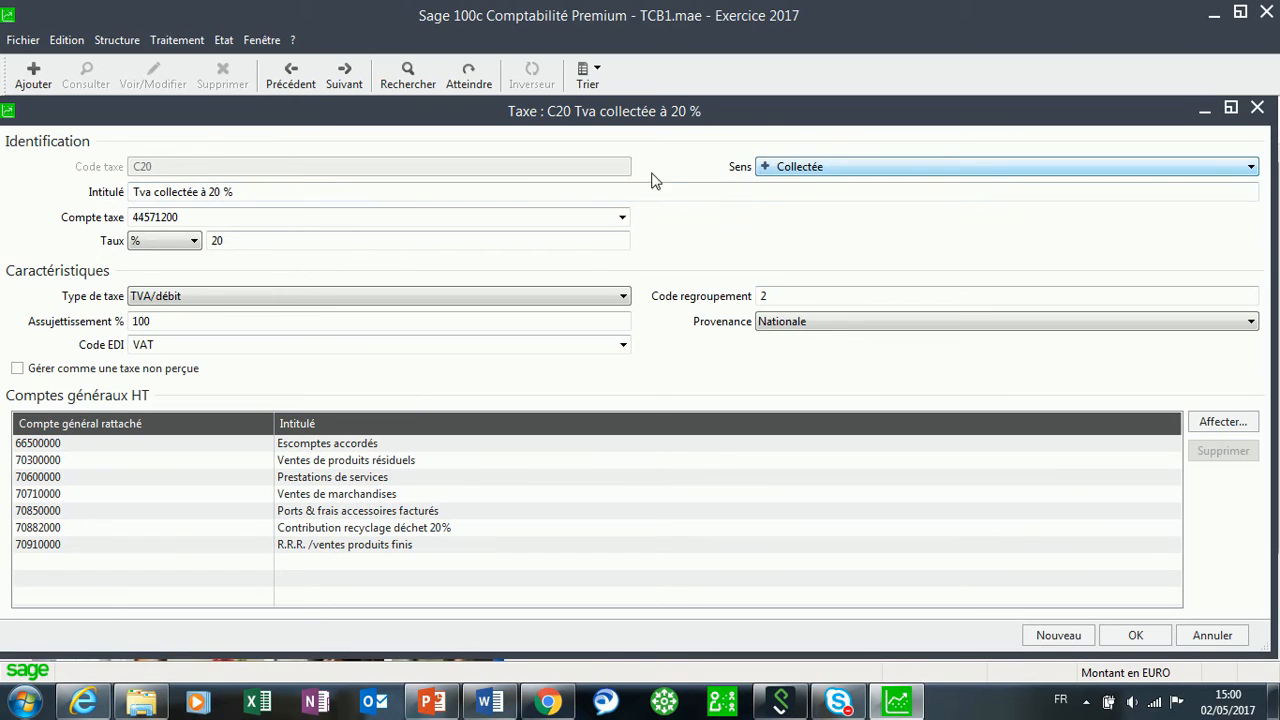
pyautogui.press('Tab')
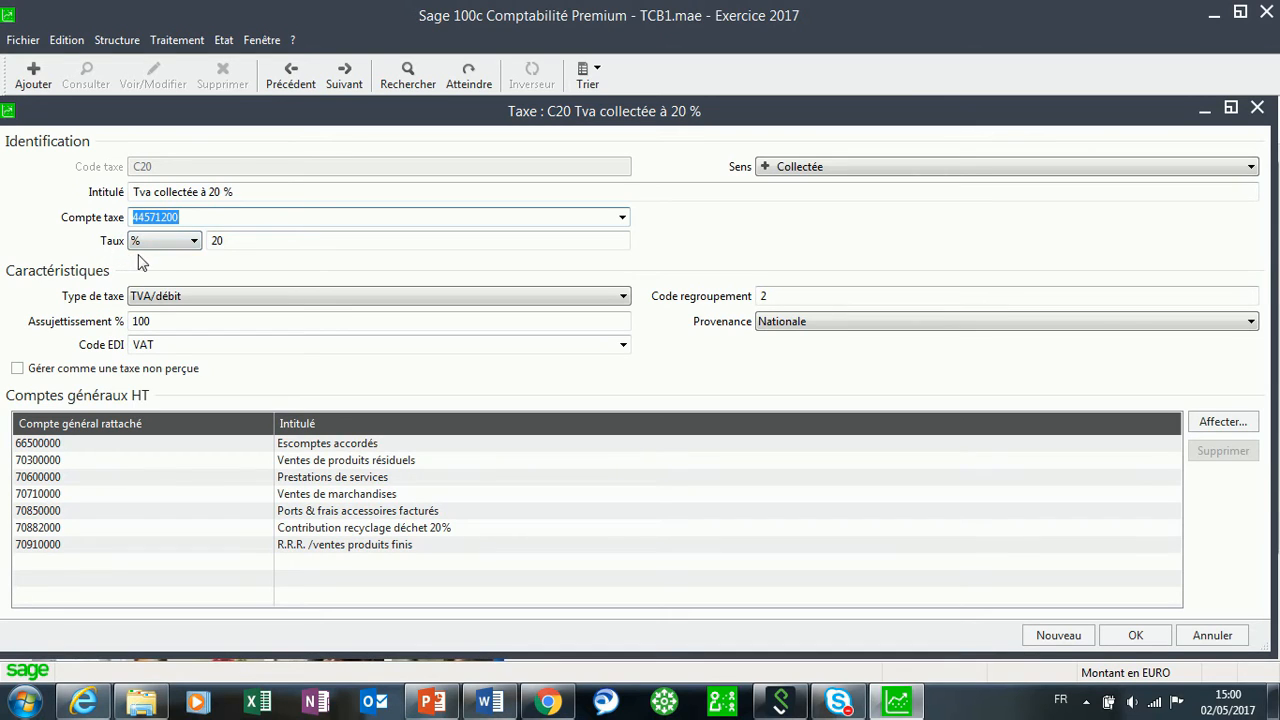
pyautogui.click(194, 242)
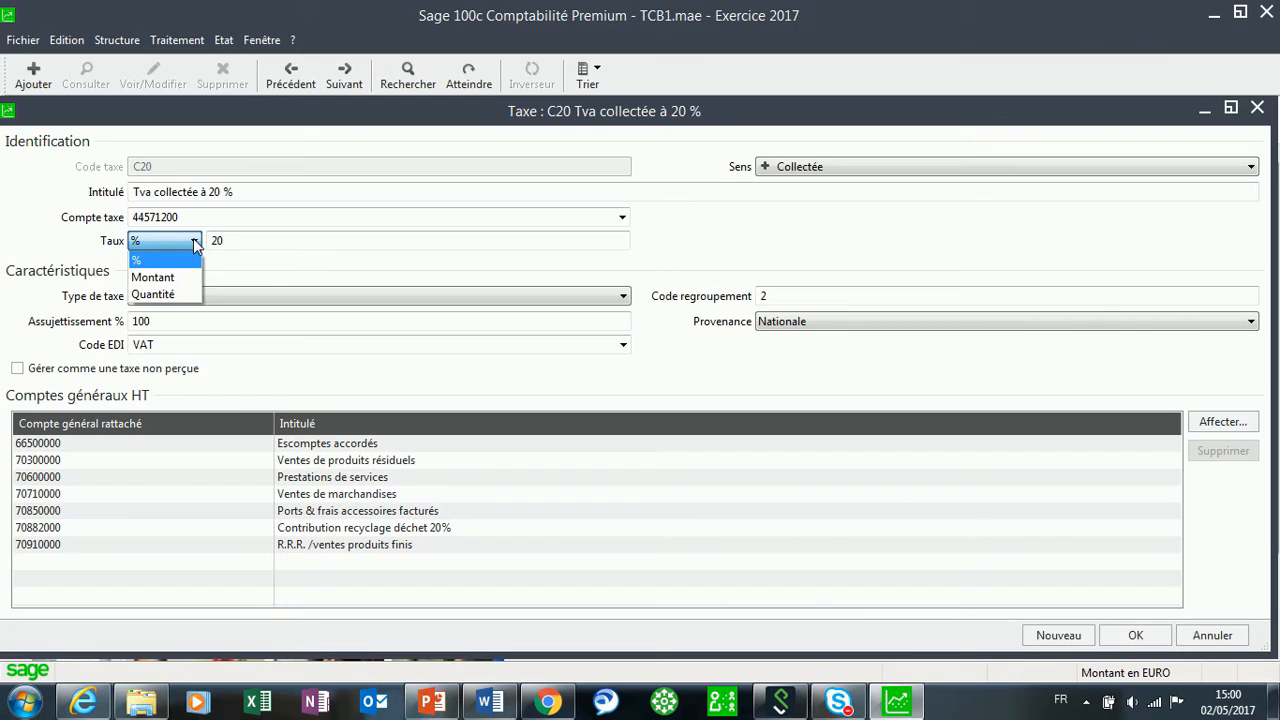
pyautogui.click(193, 240)
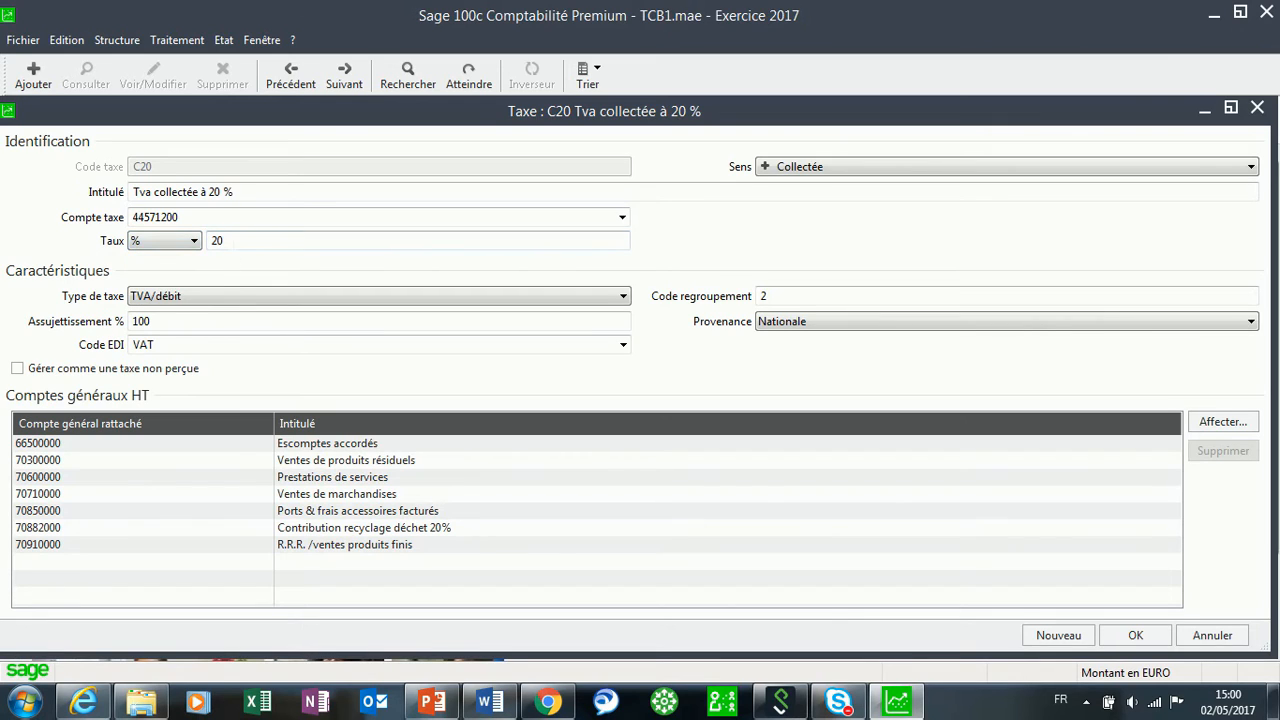
pyautogui.click(186, 296)
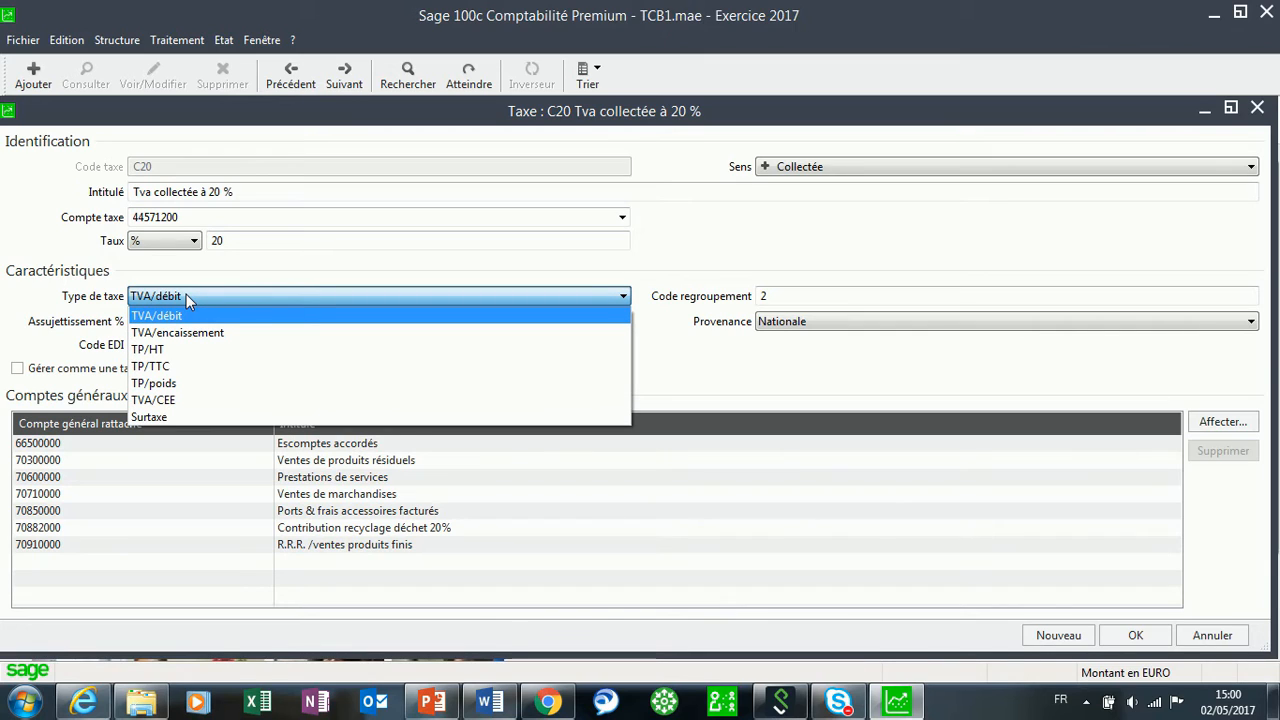
pyautogui.click(186, 296)
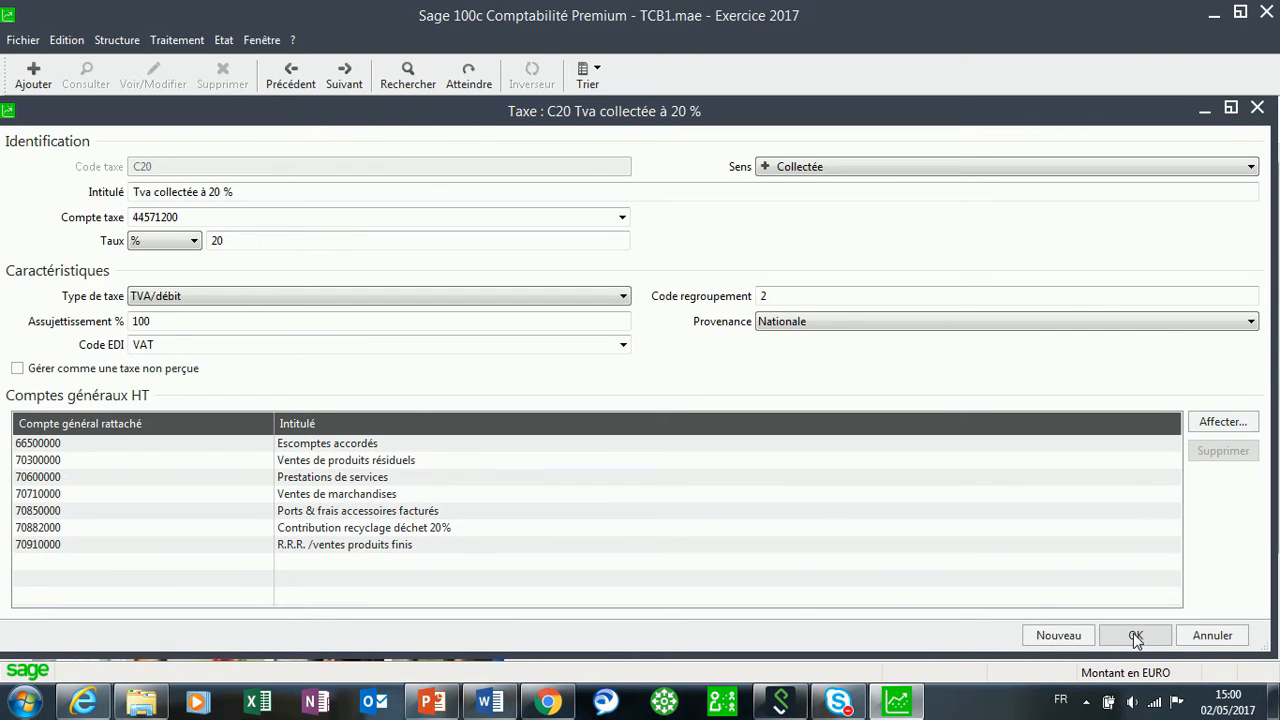
pyautogui.click(1222, 422)
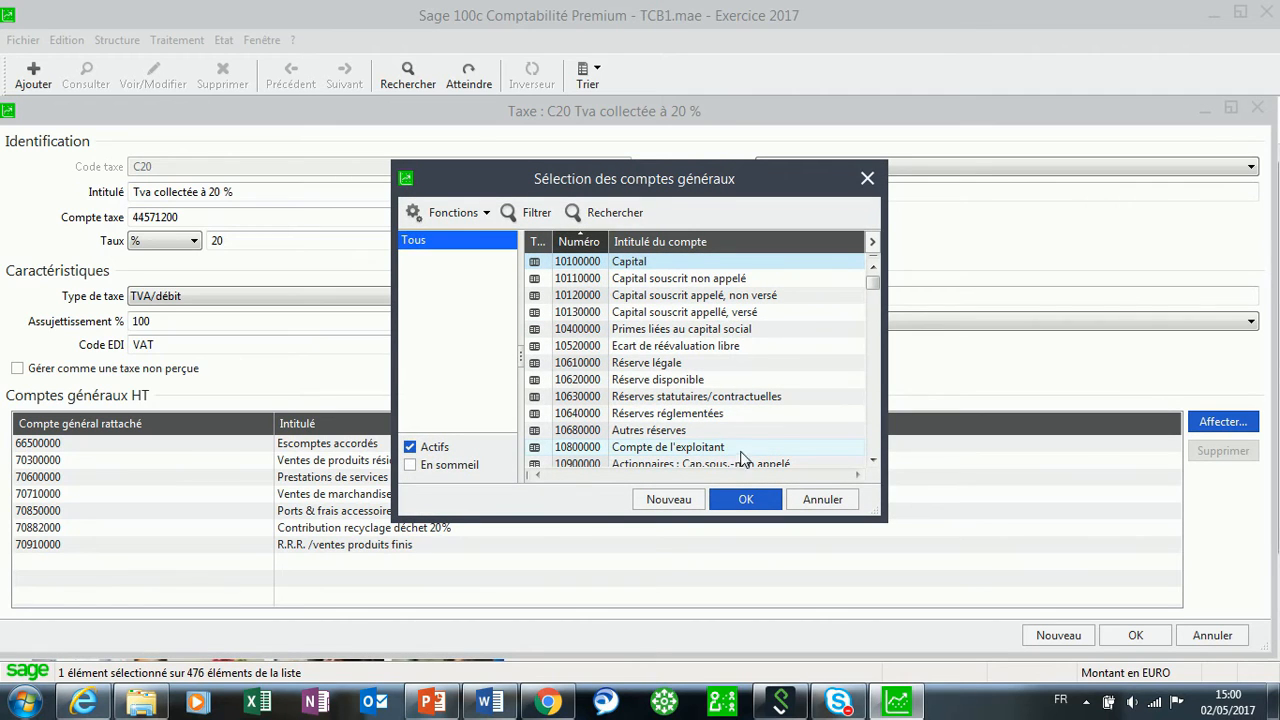
pyautogui.click(867, 178)
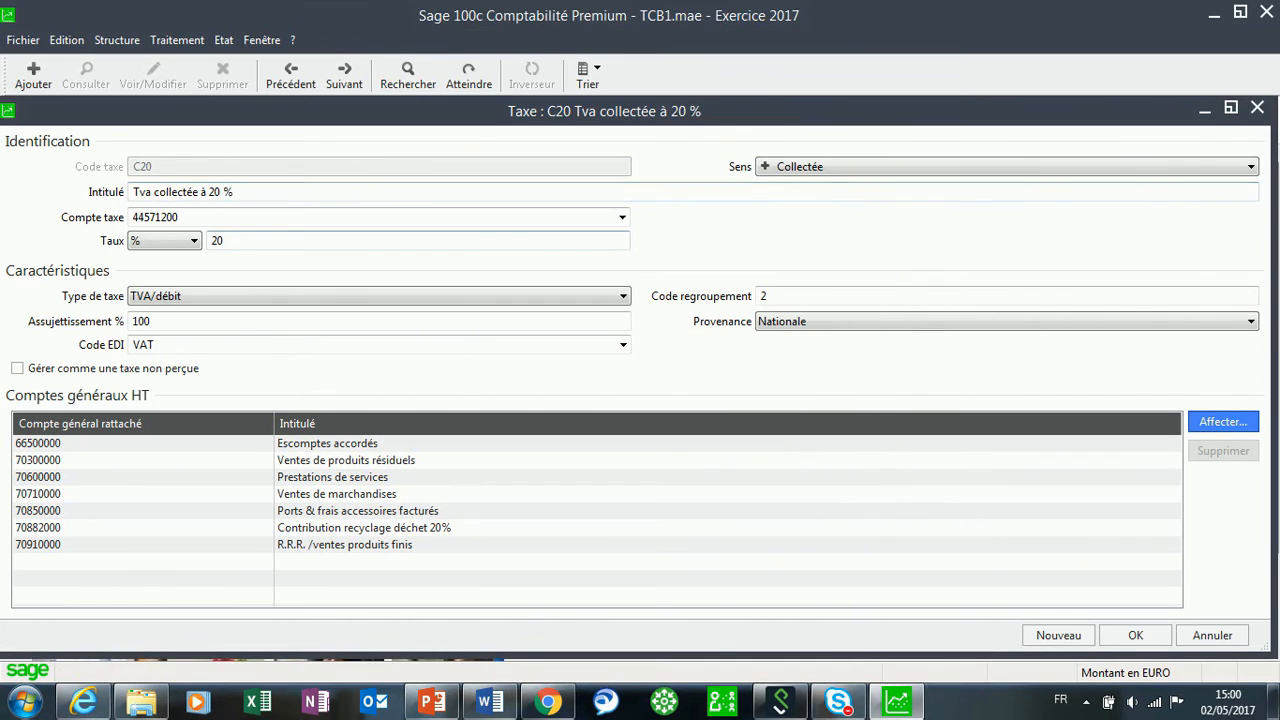
pyautogui.click(1135, 635)
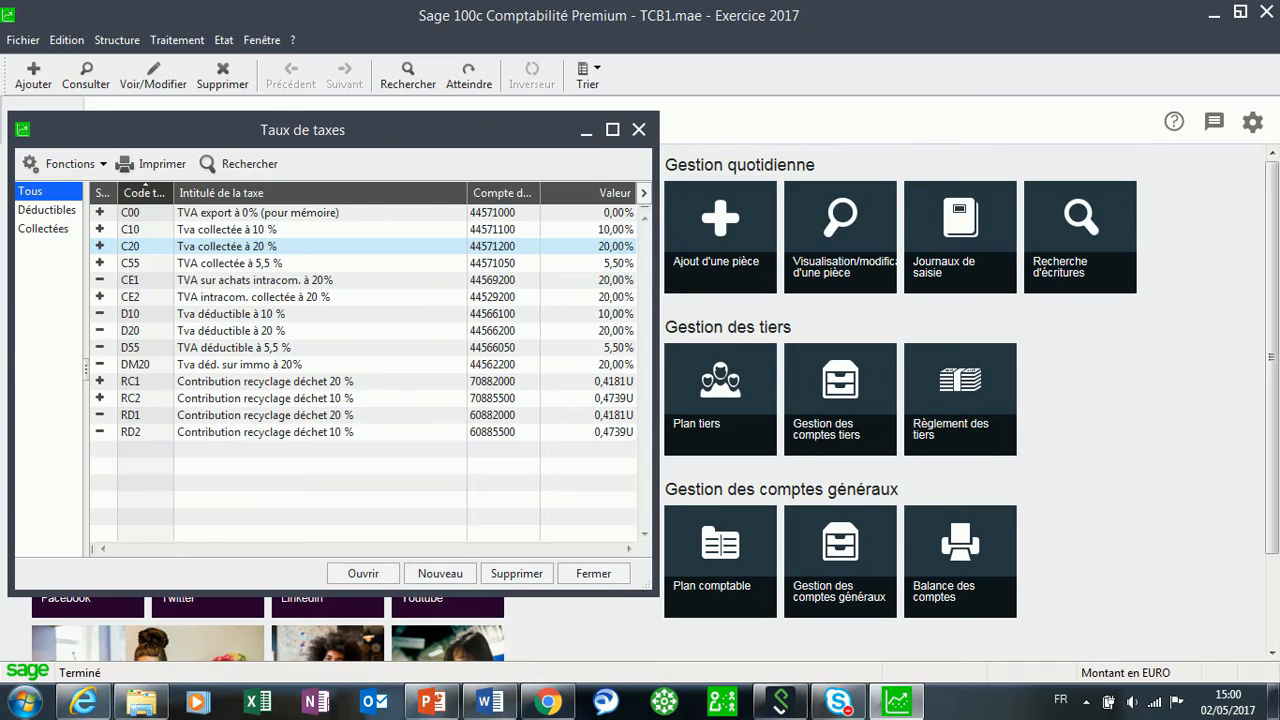
pyautogui.click(638, 130)
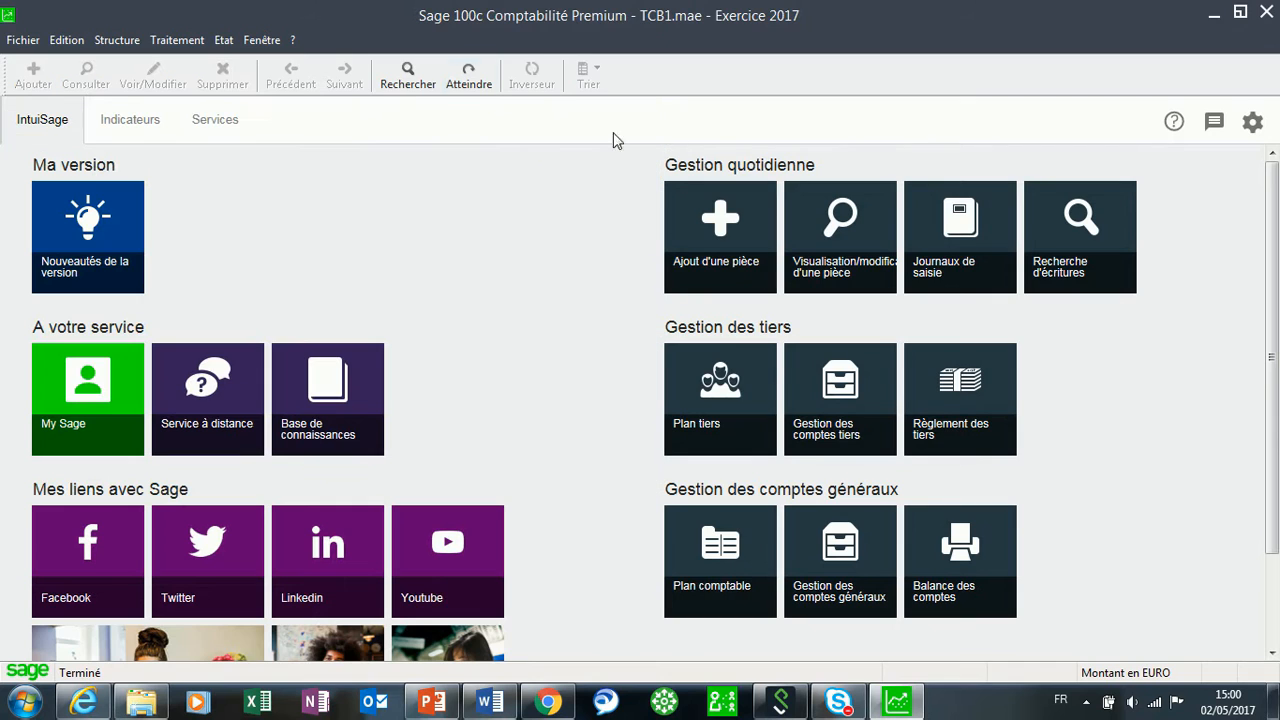
pyautogui.click(110, 40)
# Find and open sales account 70100220 'Ventes porte buches à 20%' in the chart of accounts.
pyautogui.click(110, 60)
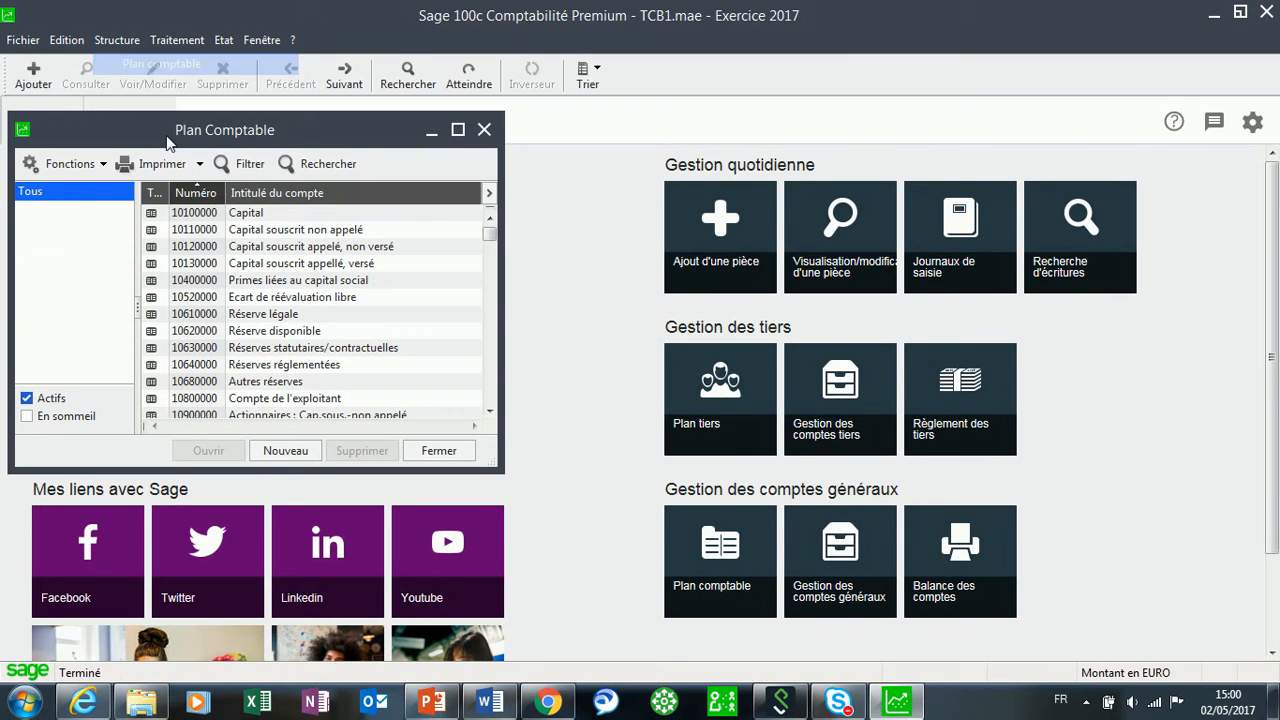
pyautogui.click(281, 285)
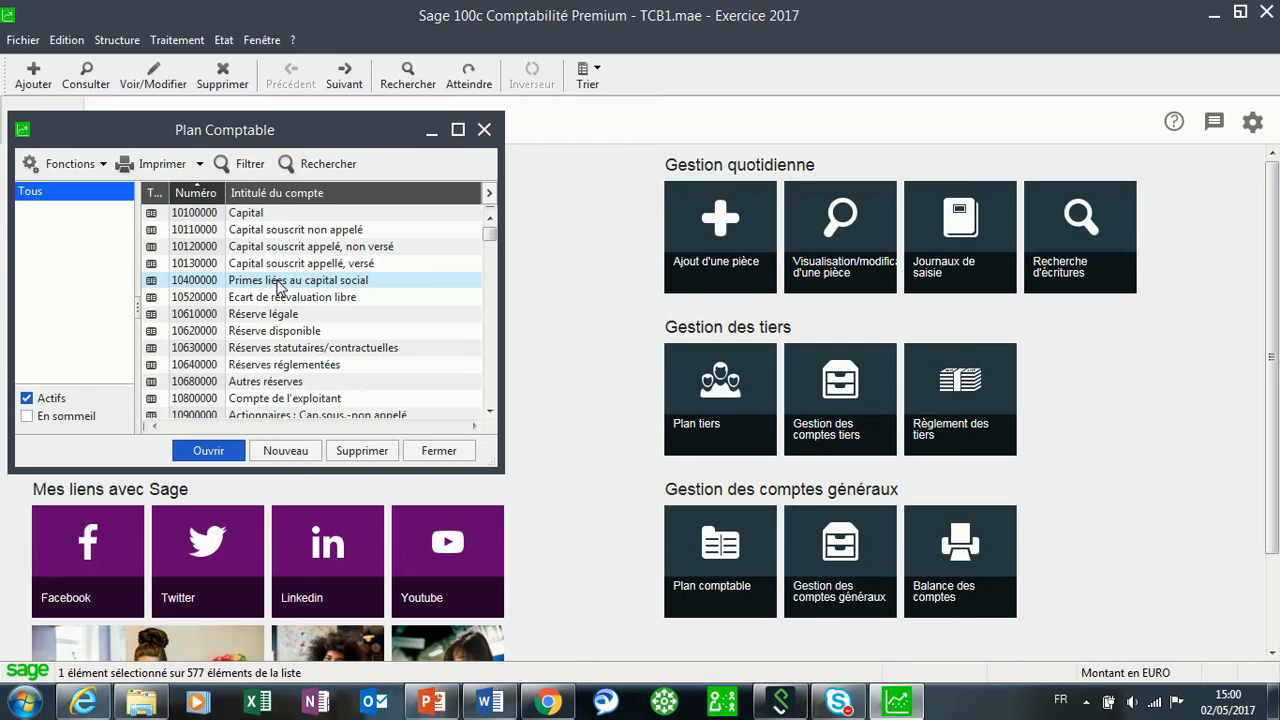
pyautogui.press('7')
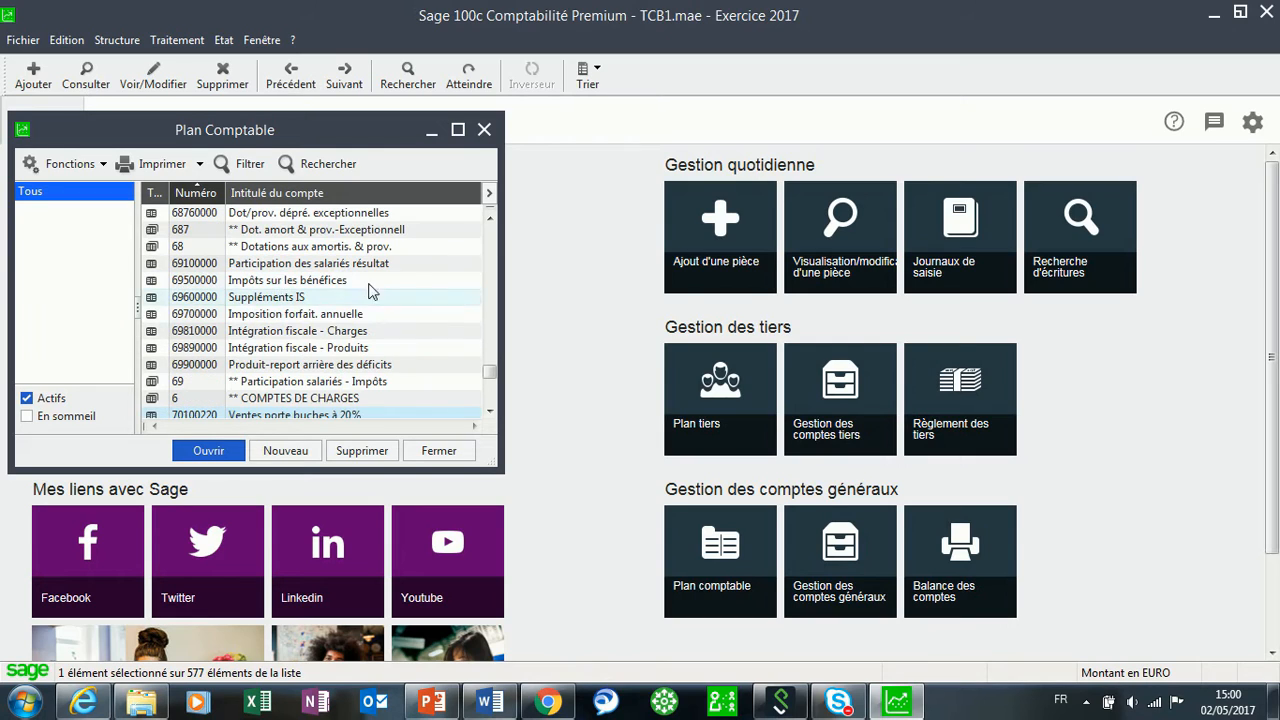
pyautogui.click(457, 130)
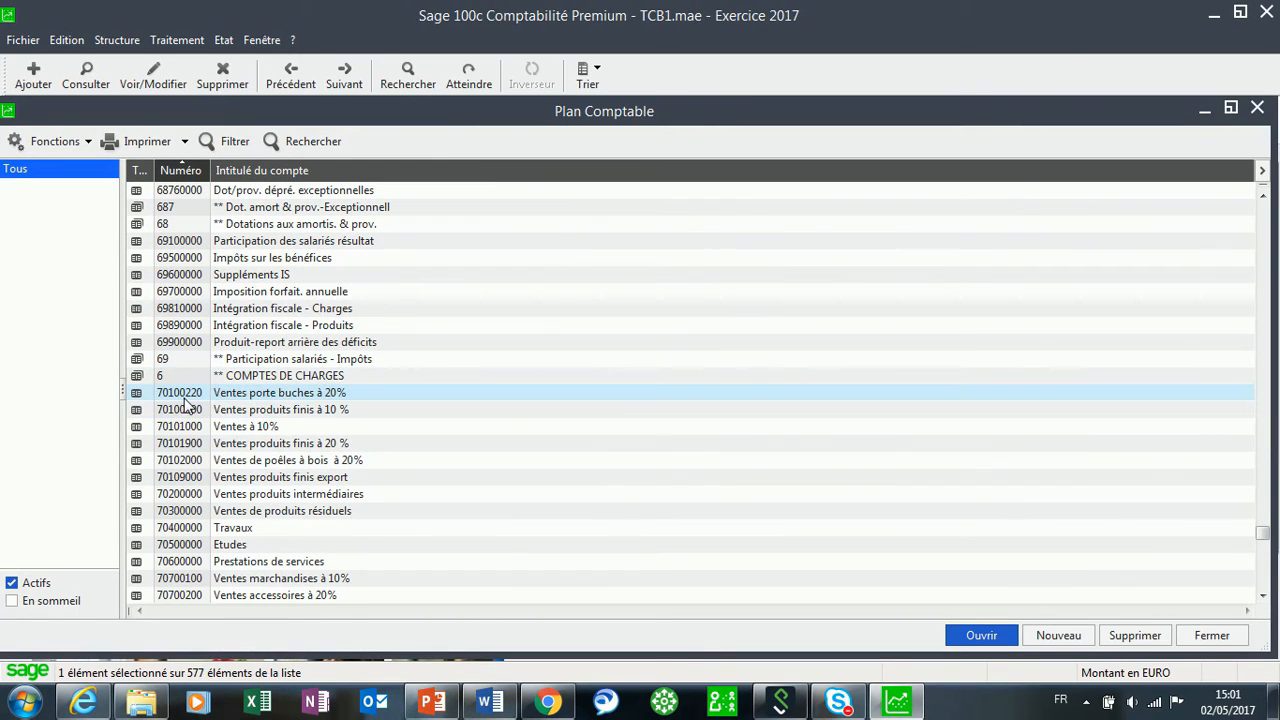
pyautogui.doubleClick(304, 394)
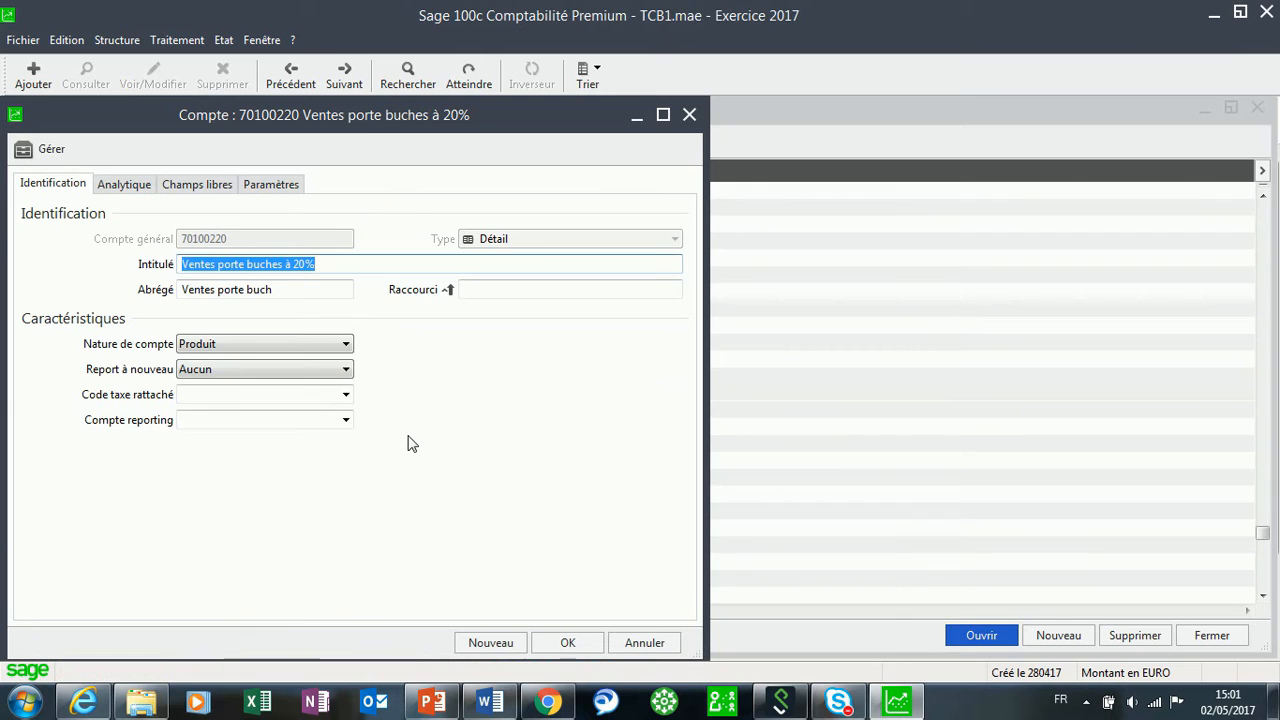
# Set its attached tax code to C20 and confirm the link.
pyautogui.click(346, 394)
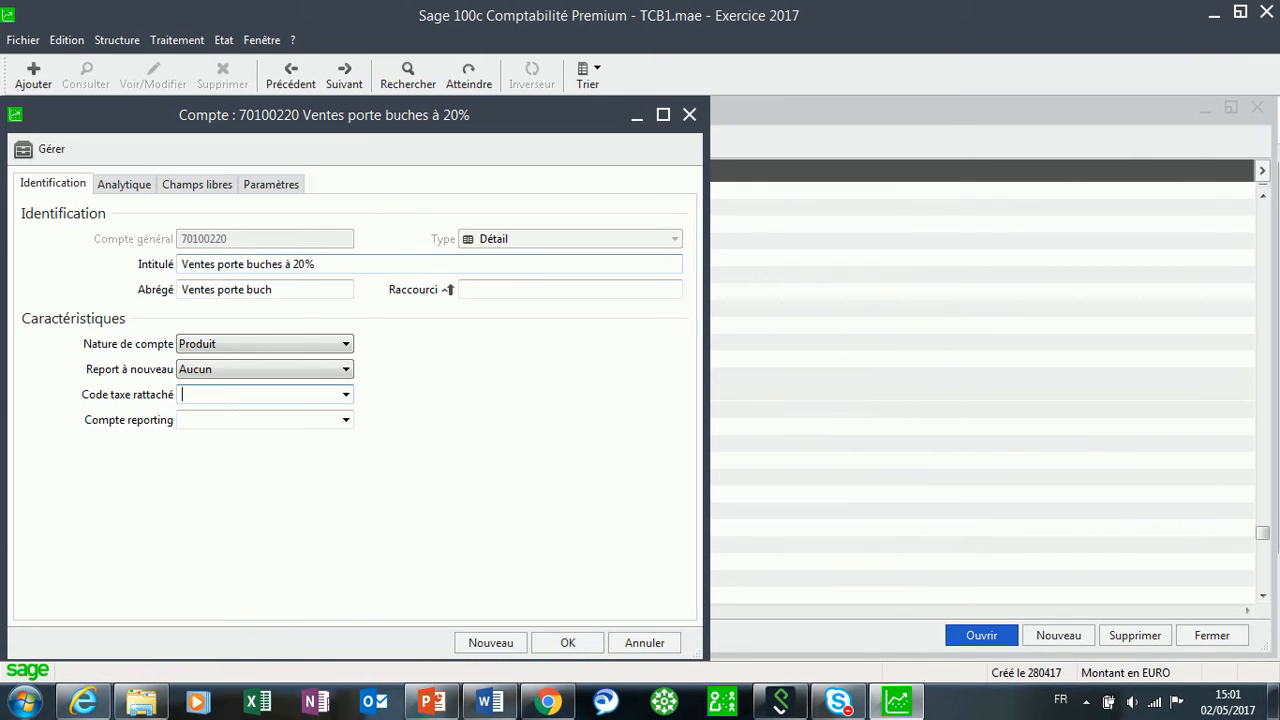
pyautogui.click(346, 396)
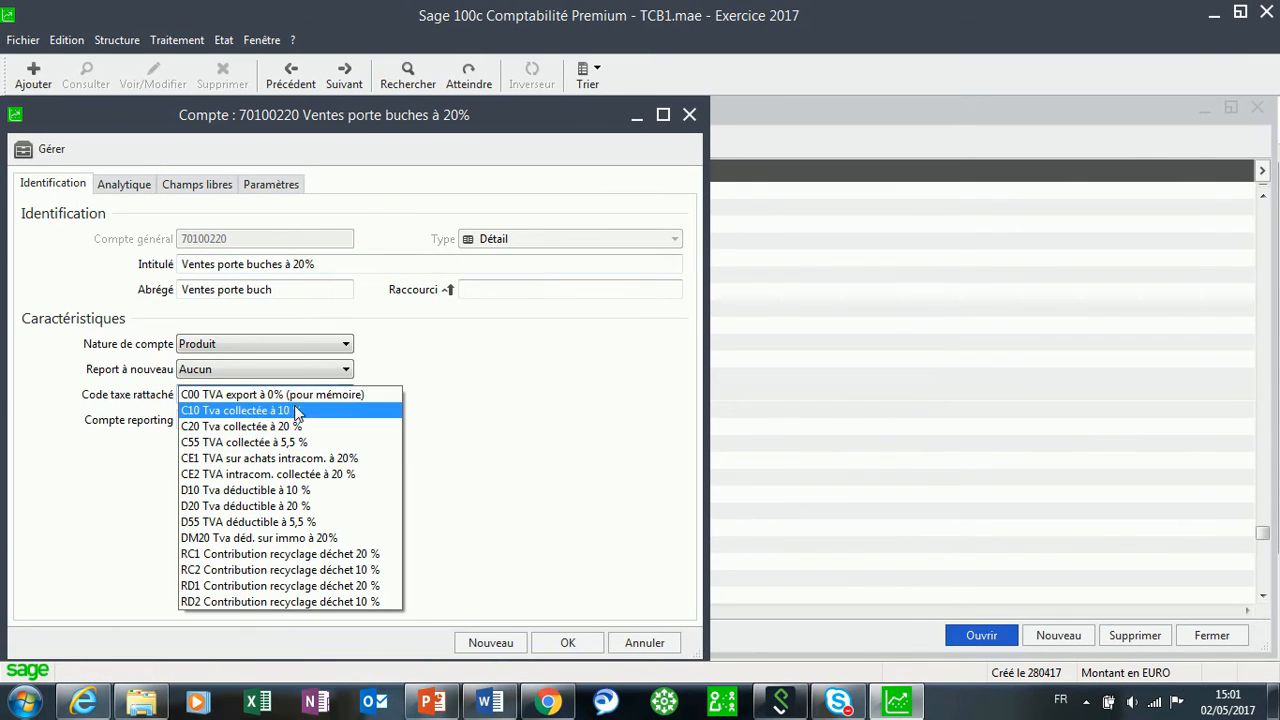
pyautogui.click(257, 427)
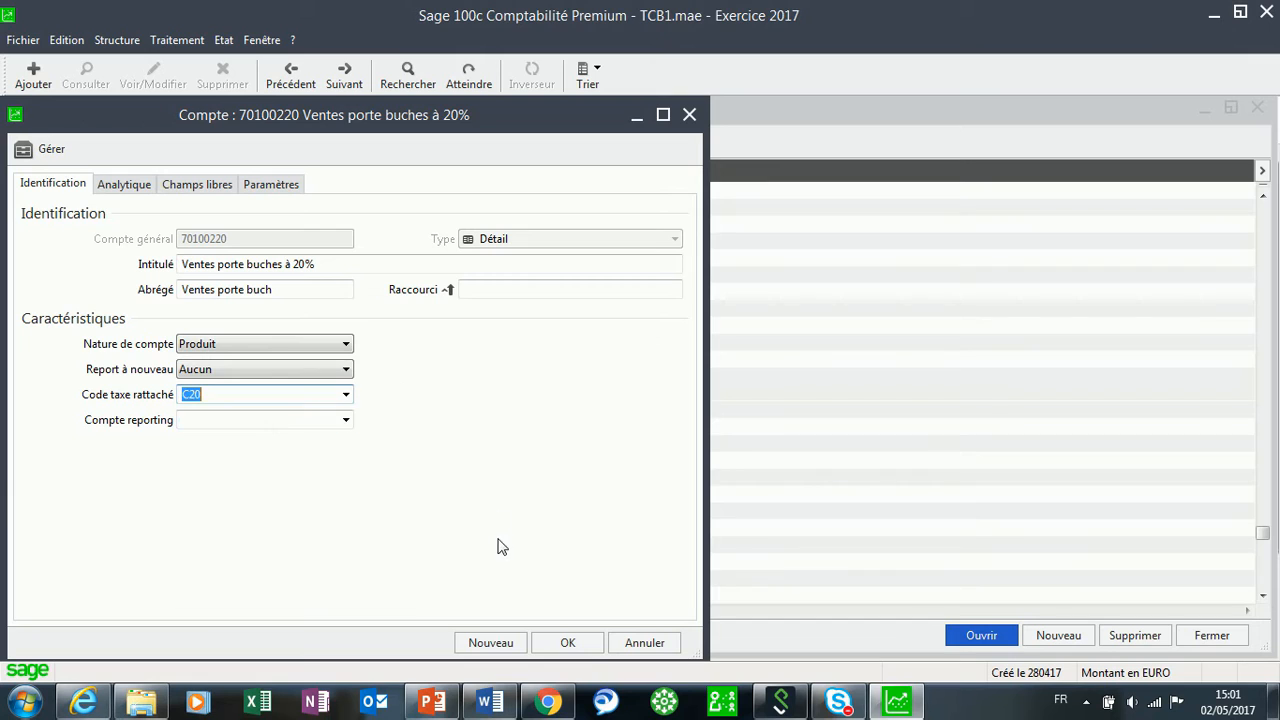
pyautogui.click(567, 642)
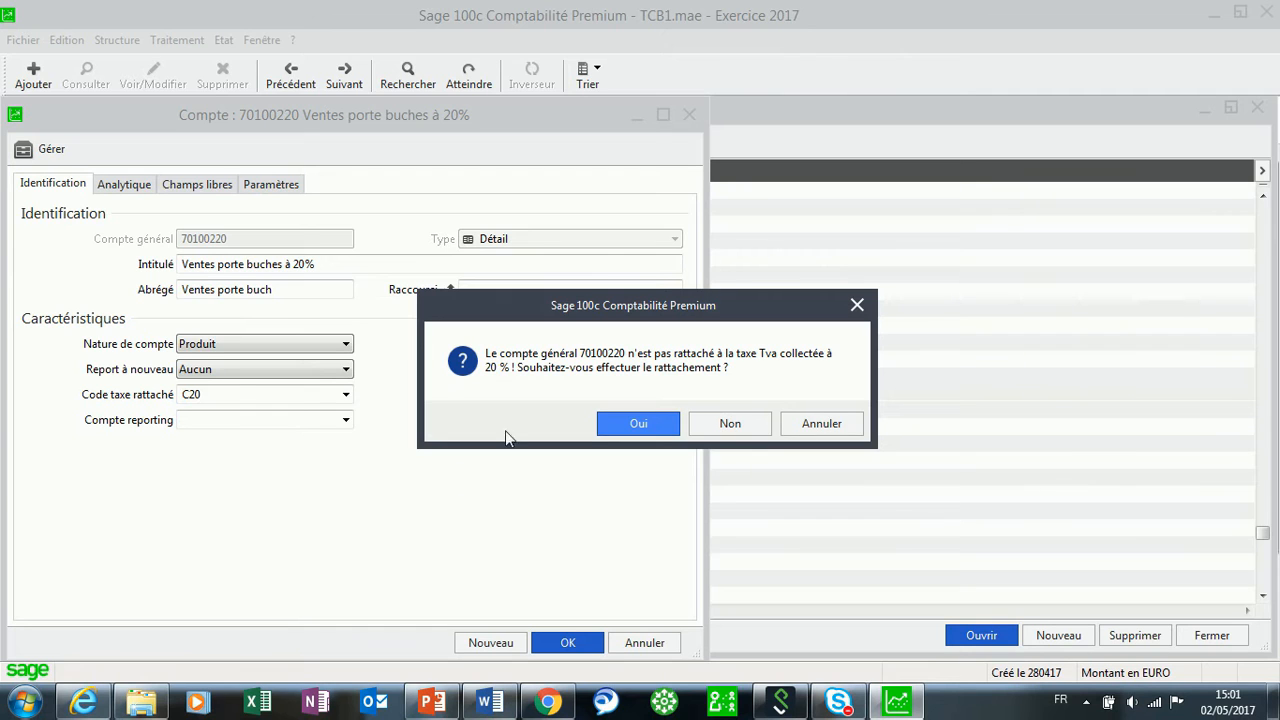
pyautogui.click(638, 427)
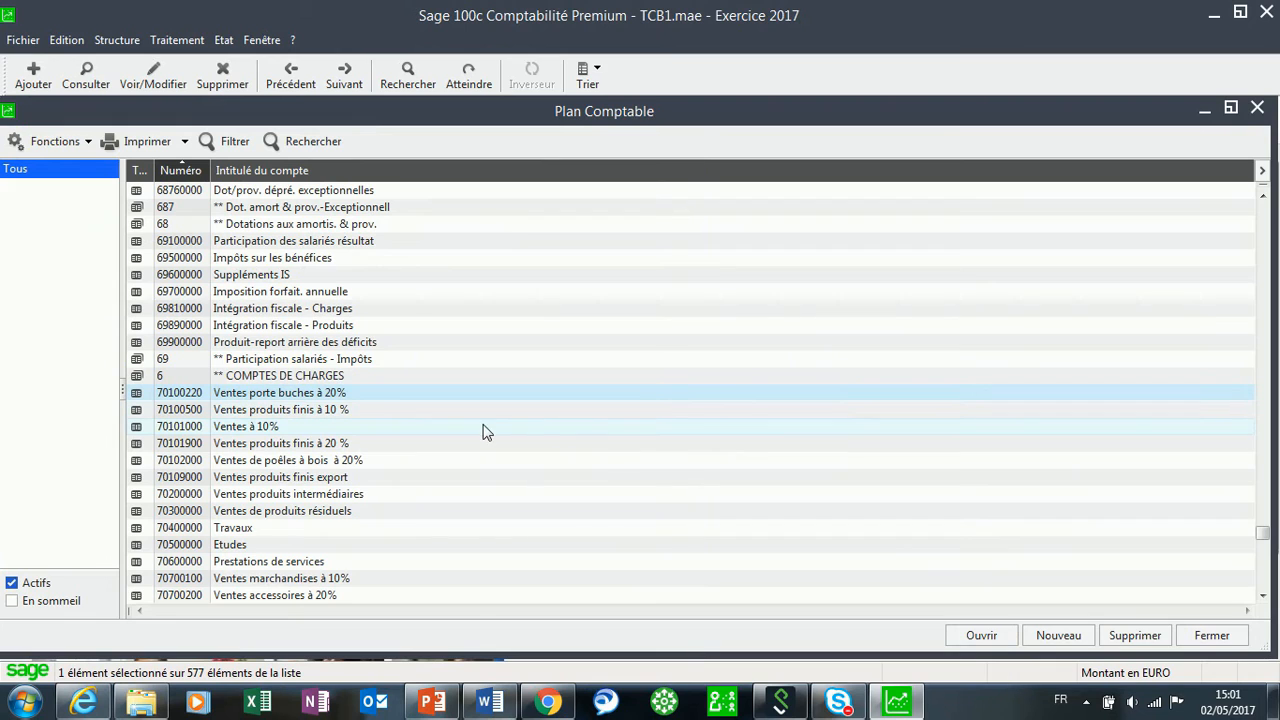
pyautogui.click(110, 40)
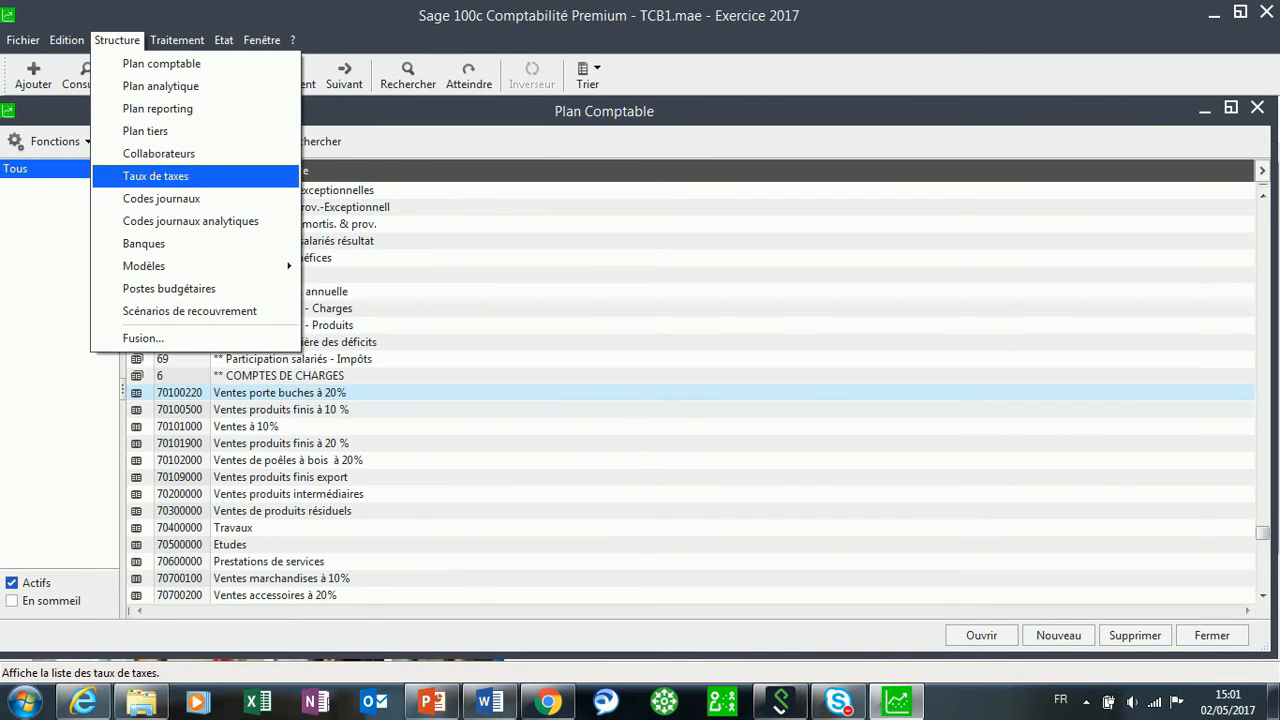
# Verify 70100220 appears among C20's attached accounts, then close the C20 form and tax rates list.
pyautogui.click(155, 176)
pyautogui.click(185, 265)
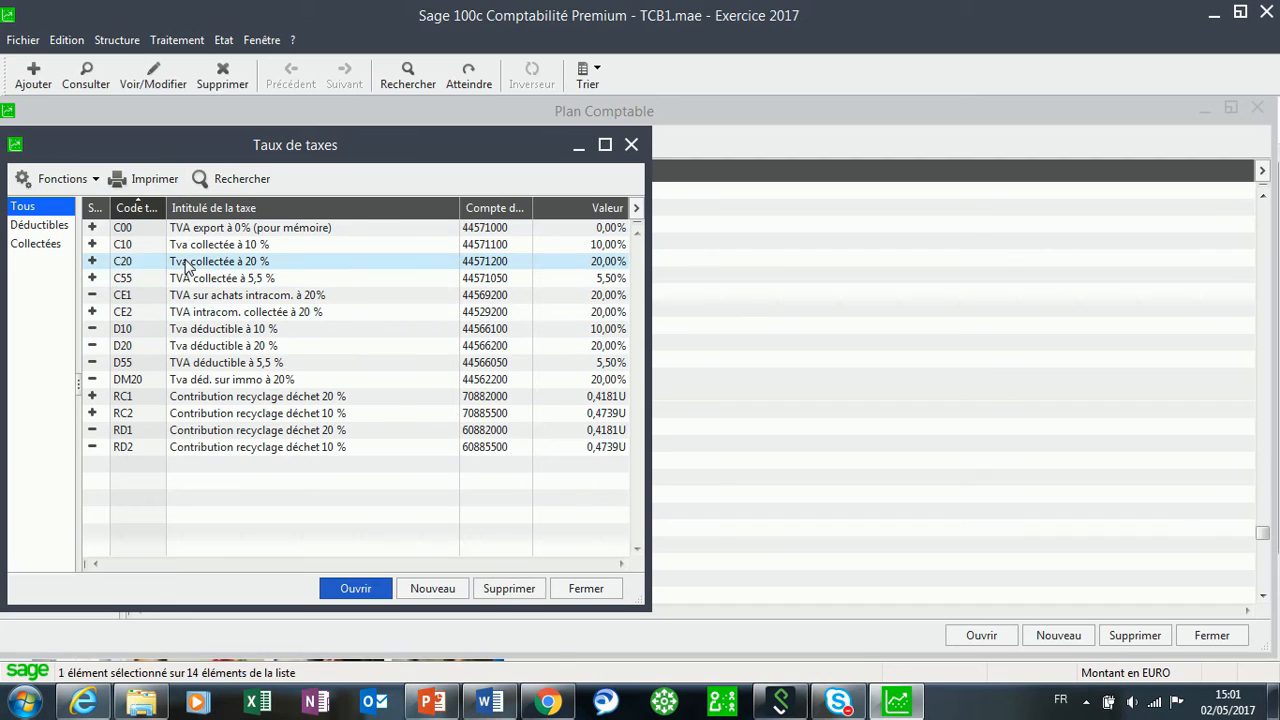
pyautogui.doubleClick(185, 265)
pyautogui.click(519, 166)
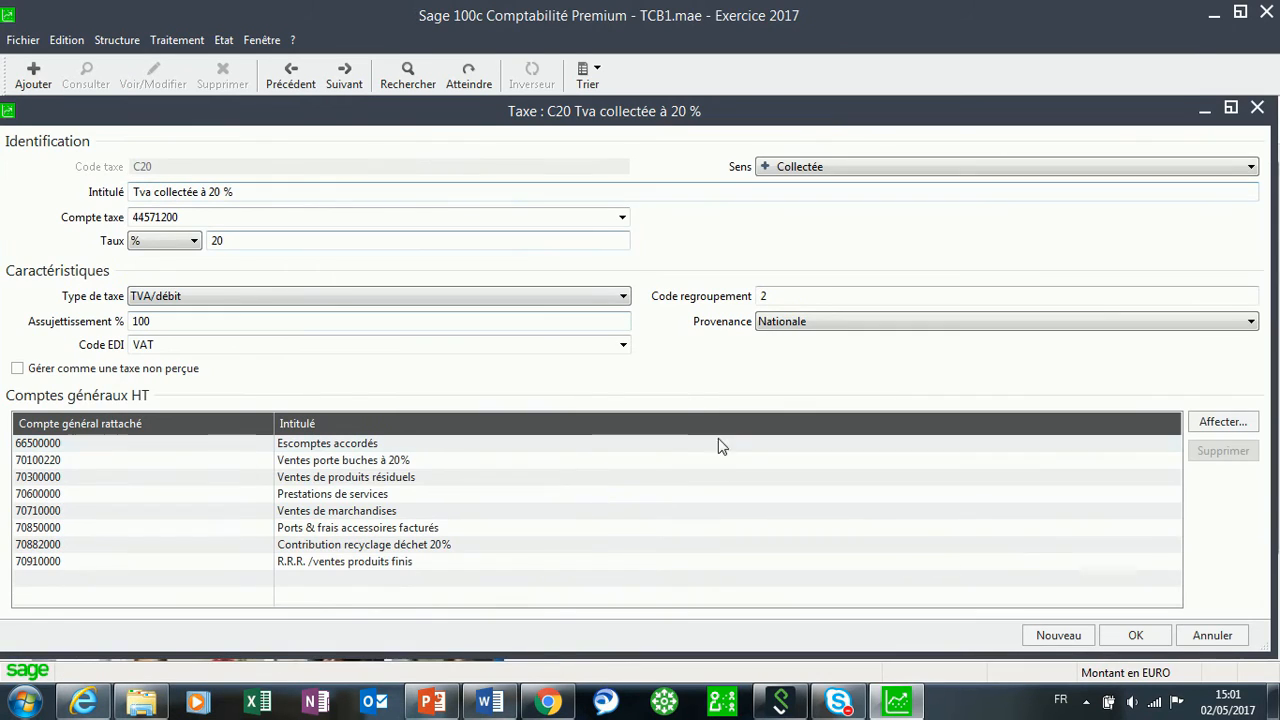
pyautogui.click(350, 462)
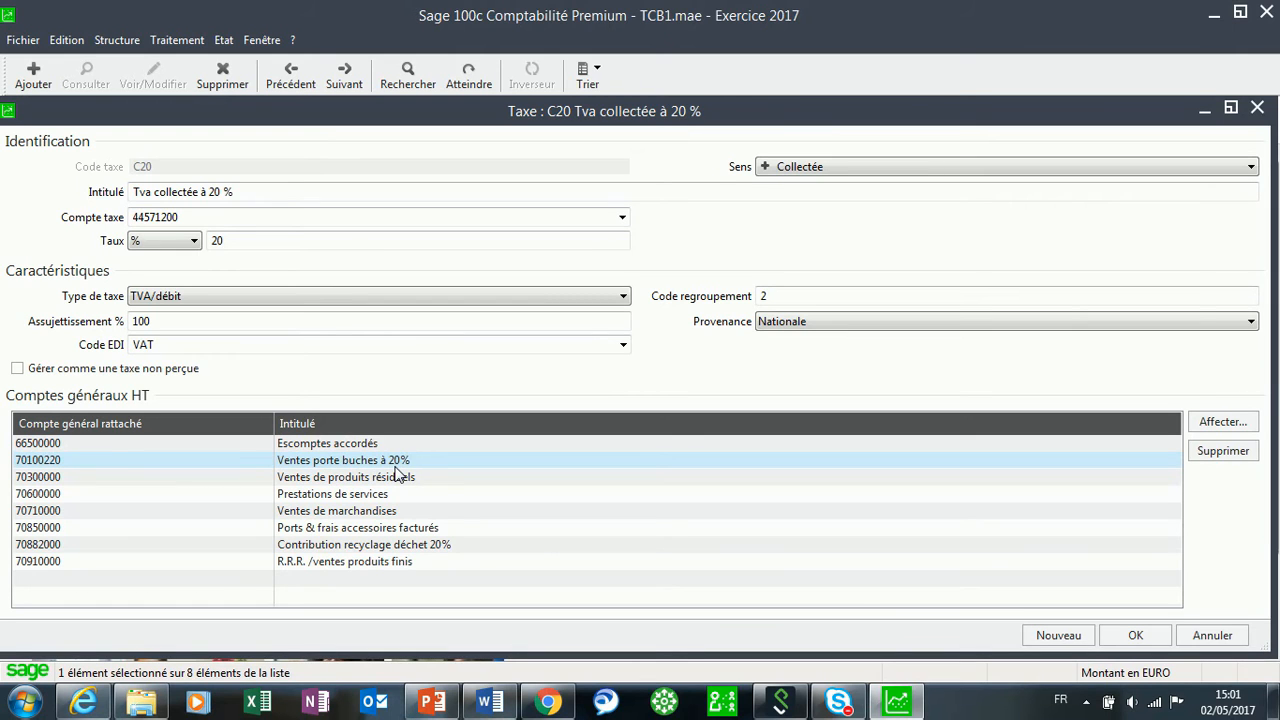
pyautogui.click(1135, 635)
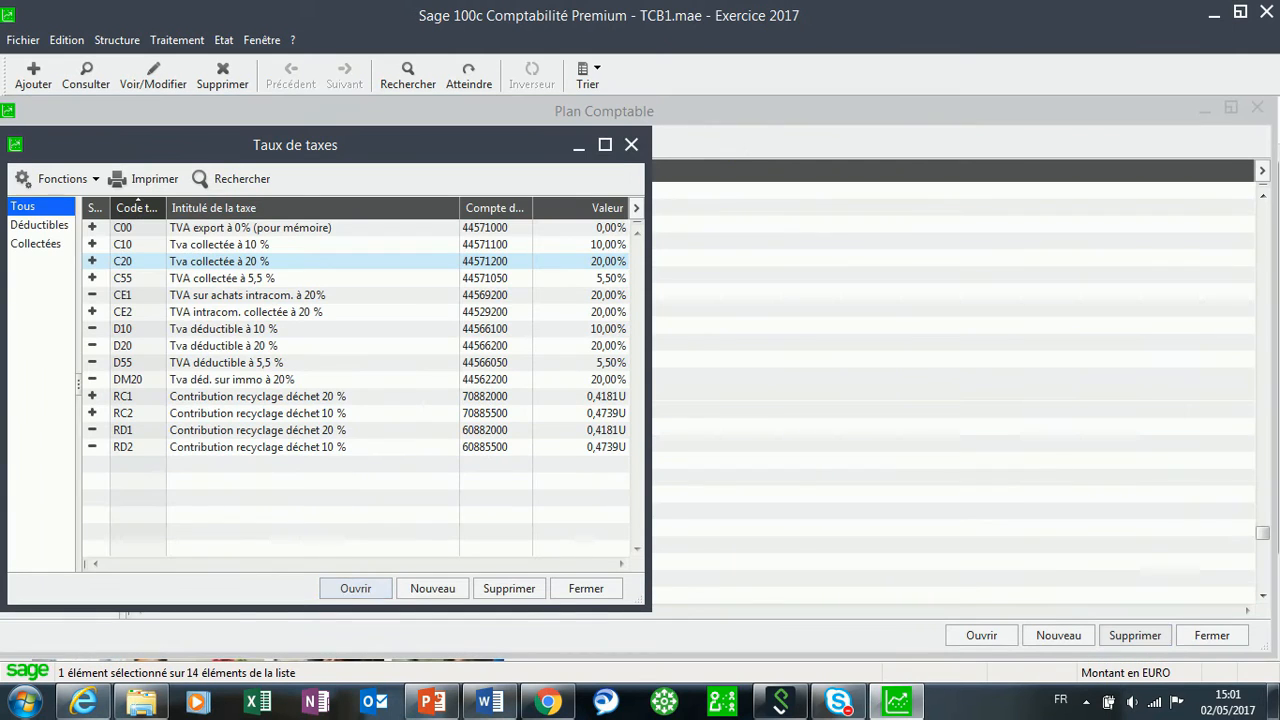
pyautogui.click(631, 144)
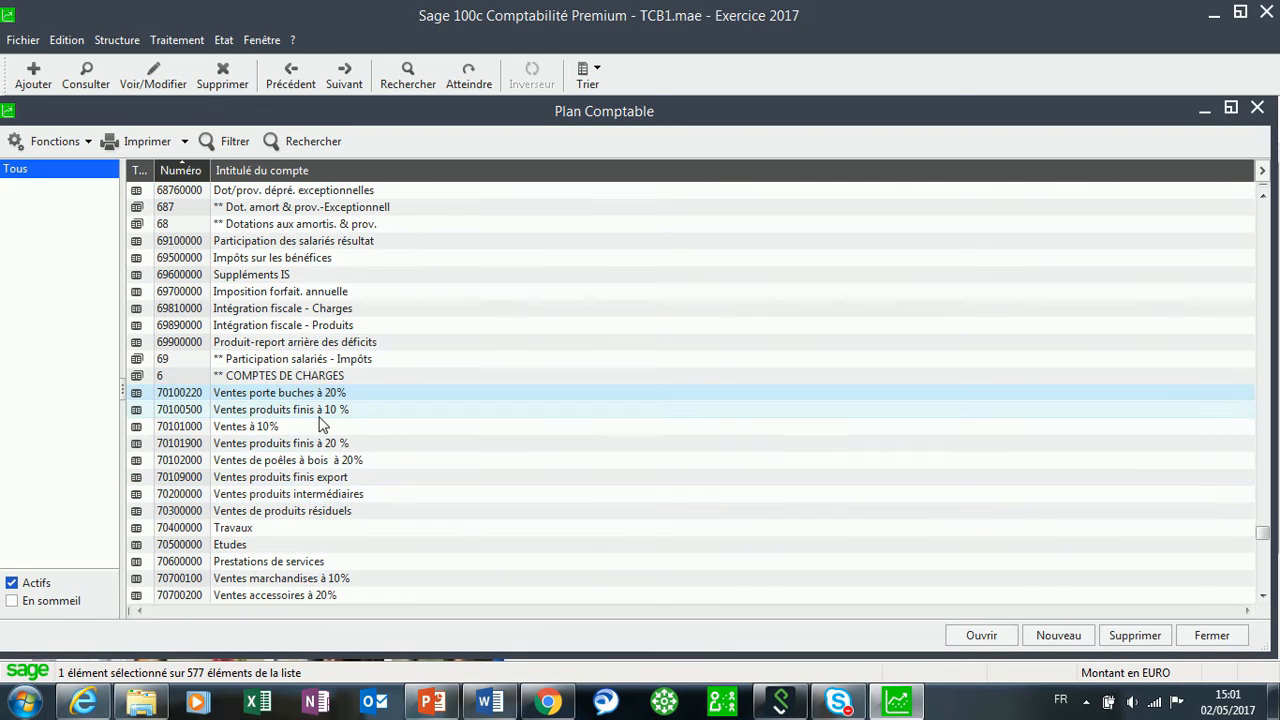
# Attach tax code C20 to account 70102000 and confirm the link.
pyautogui.click(271, 466)
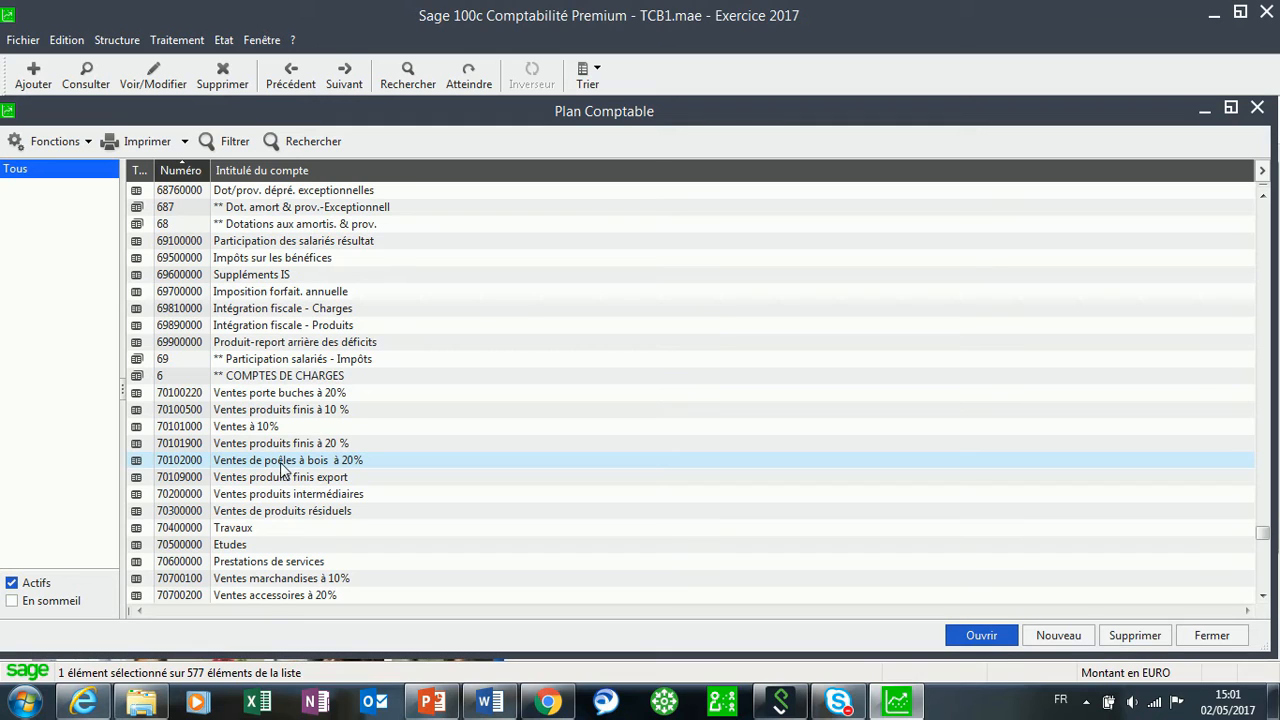
pyautogui.doubleClick(291, 460)
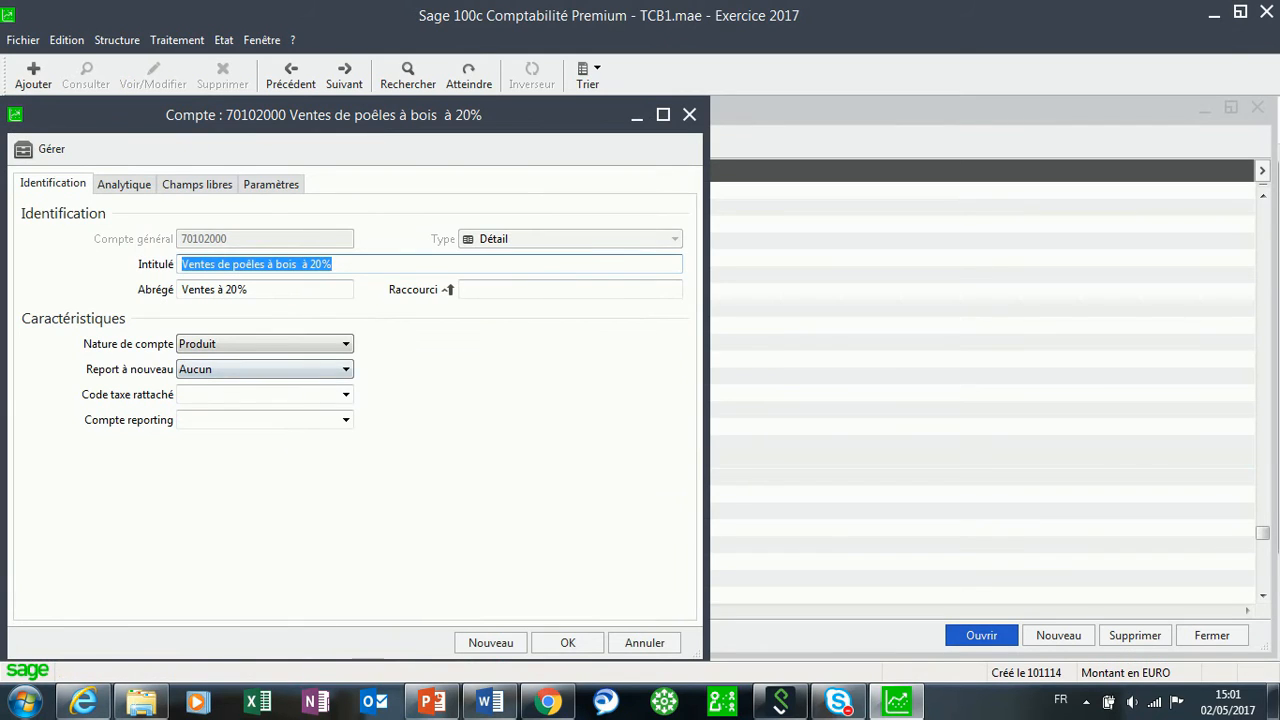
pyautogui.click(346, 396)
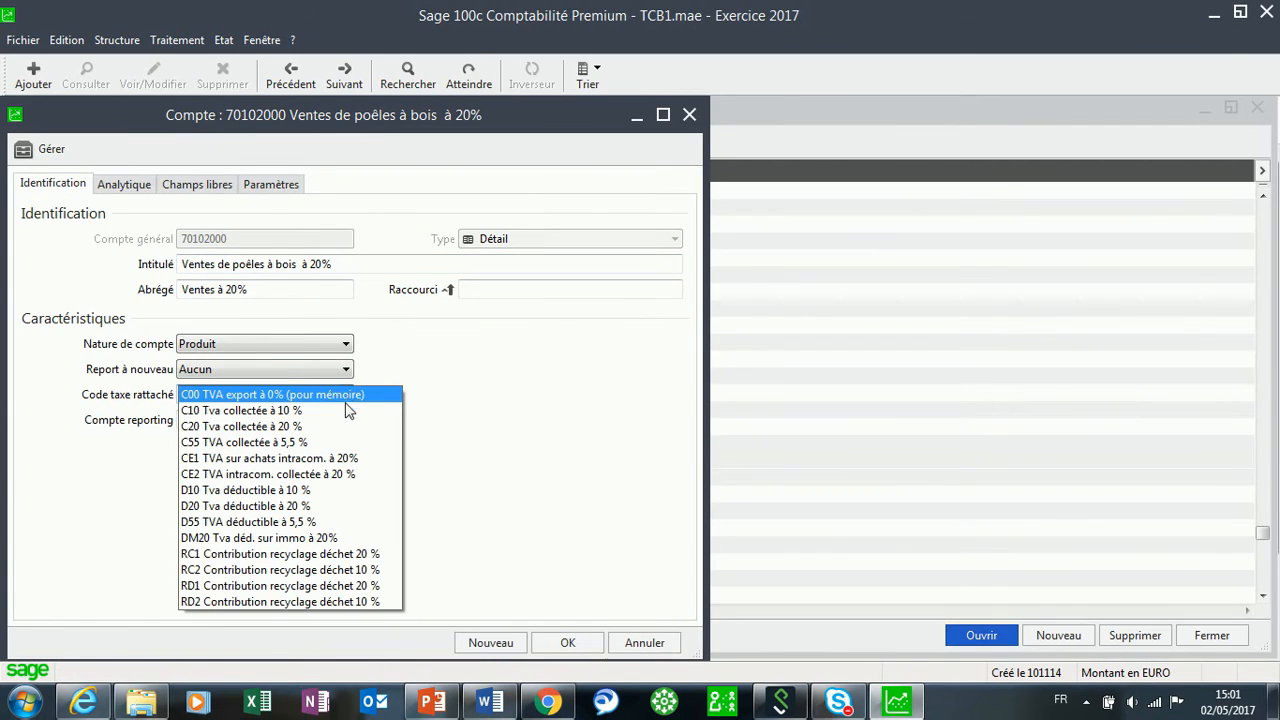
pyautogui.click(318, 428)
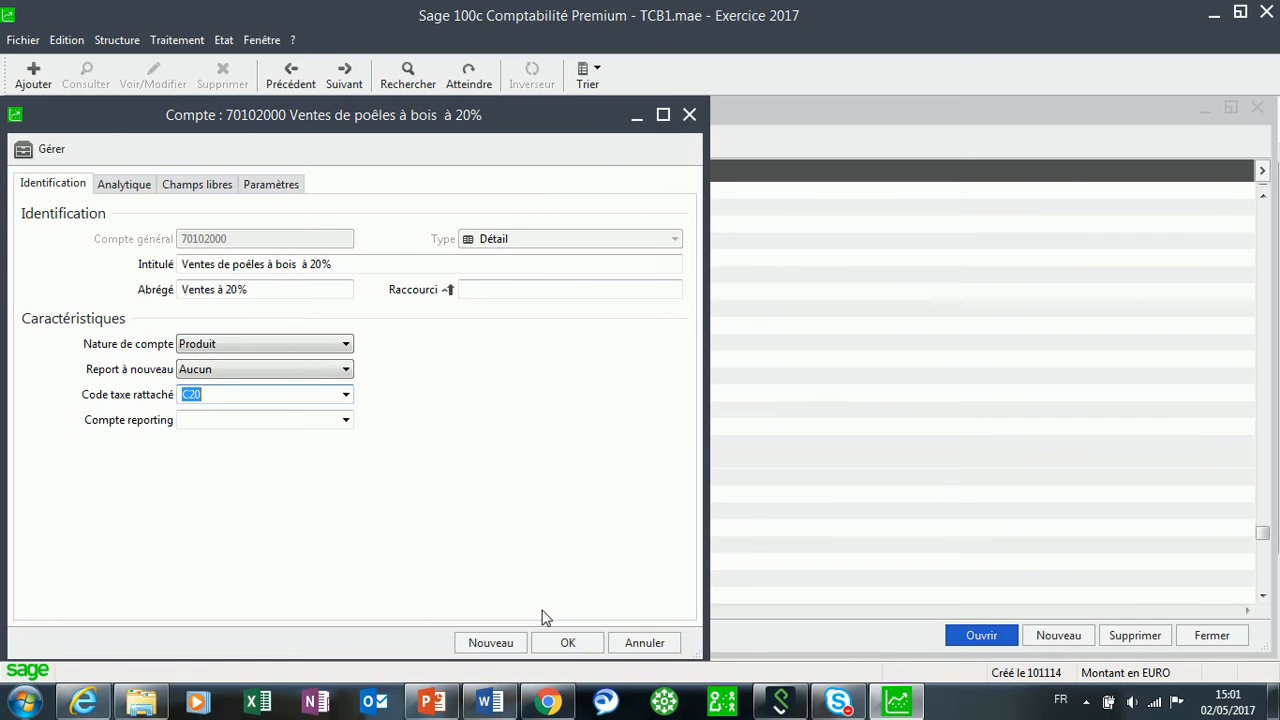
pyautogui.click(566, 642)
pyautogui.click(613, 427)
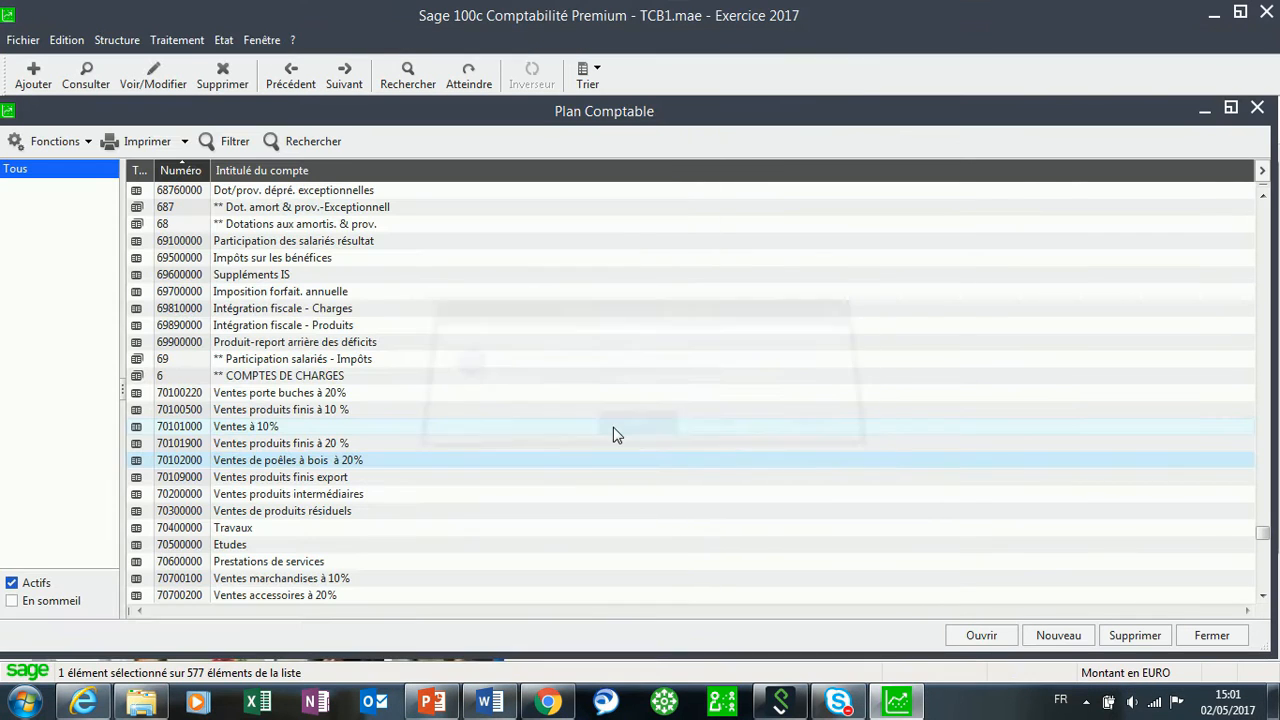
# Attach tax code C20 to account 70700200 'Ventes accessoires à 20%' and confirm the link.
pyautogui.scroll(-1, 329, 530)
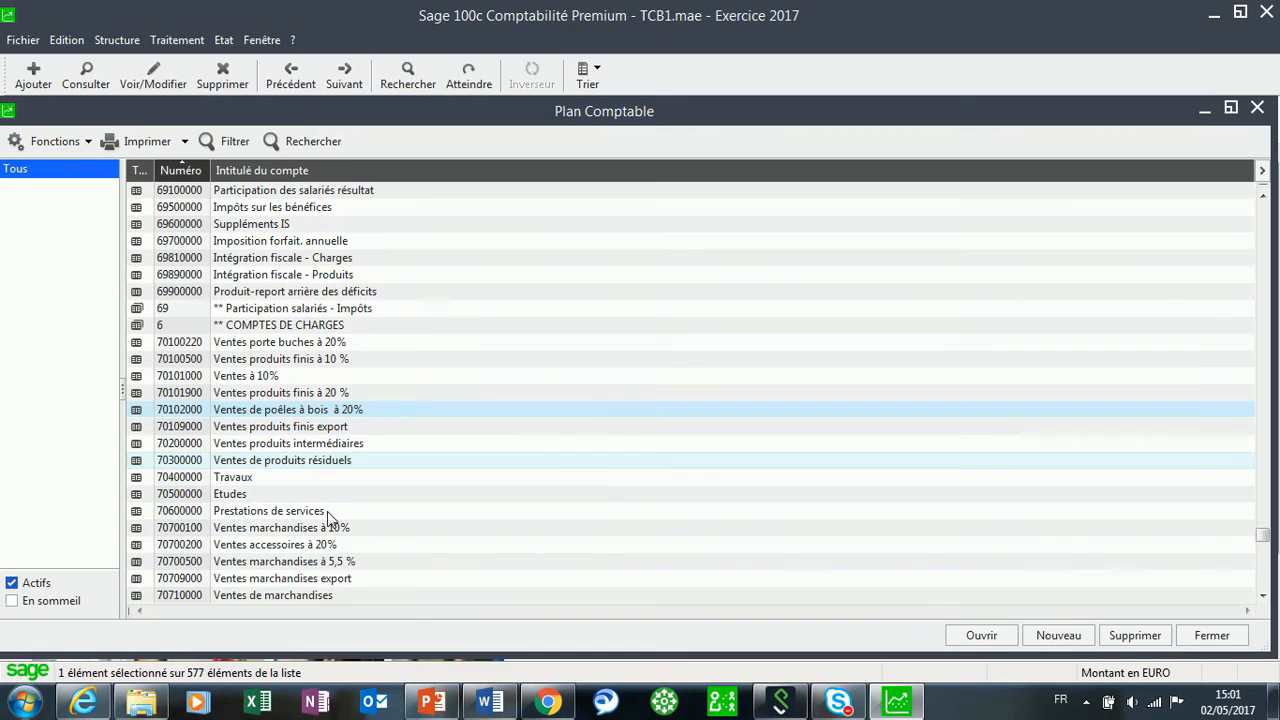
pyautogui.scroll(-1, 280, 527)
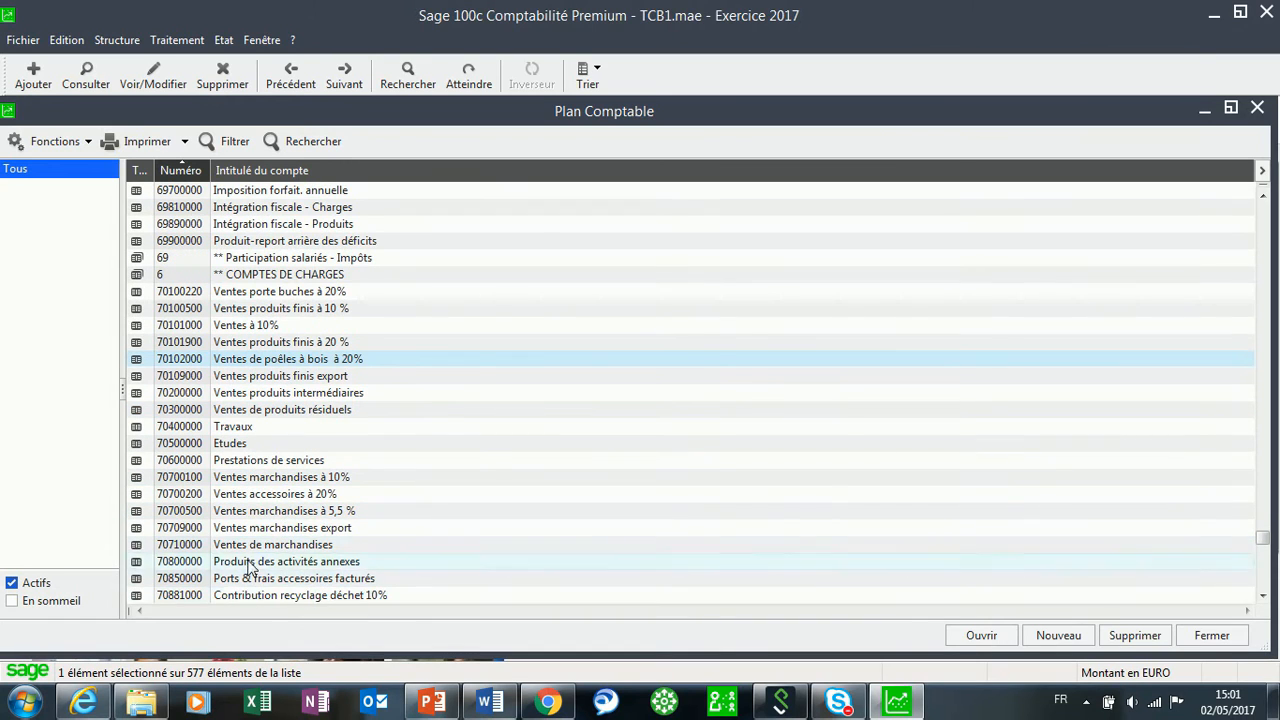
pyautogui.click(272, 497)
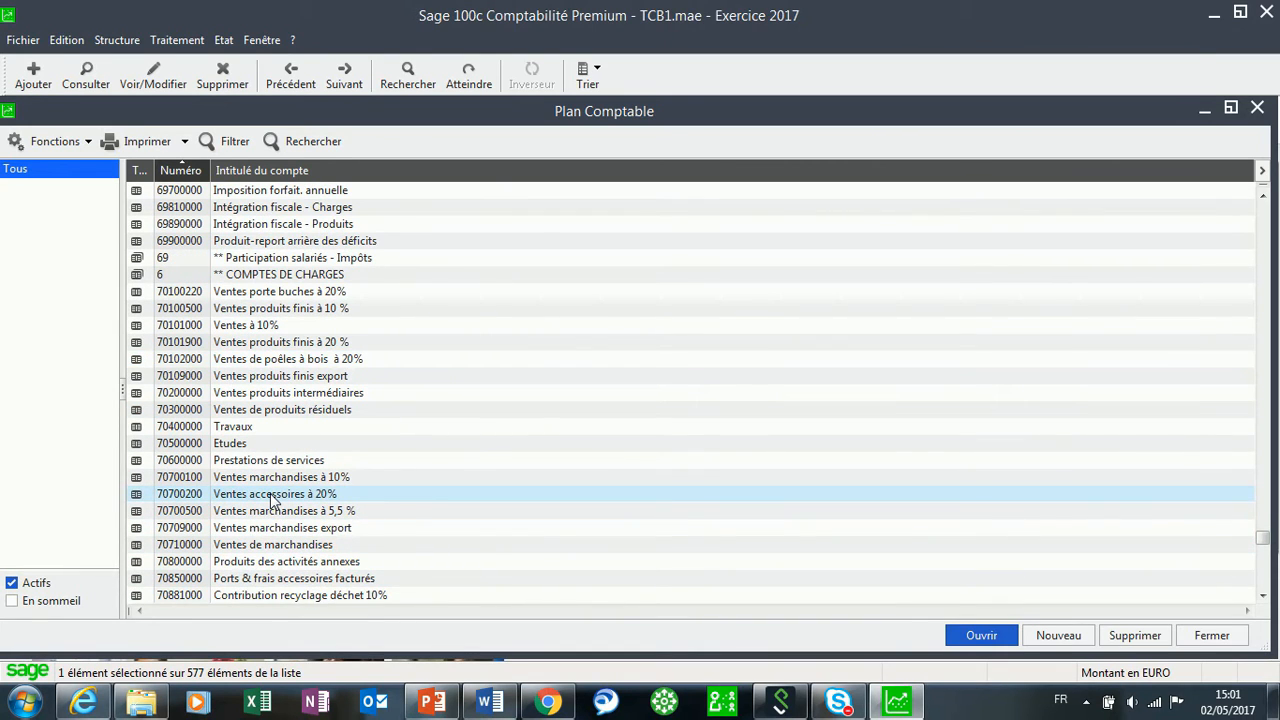
pyautogui.doubleClick(272, 497)
pyautogui.click(347, 398)
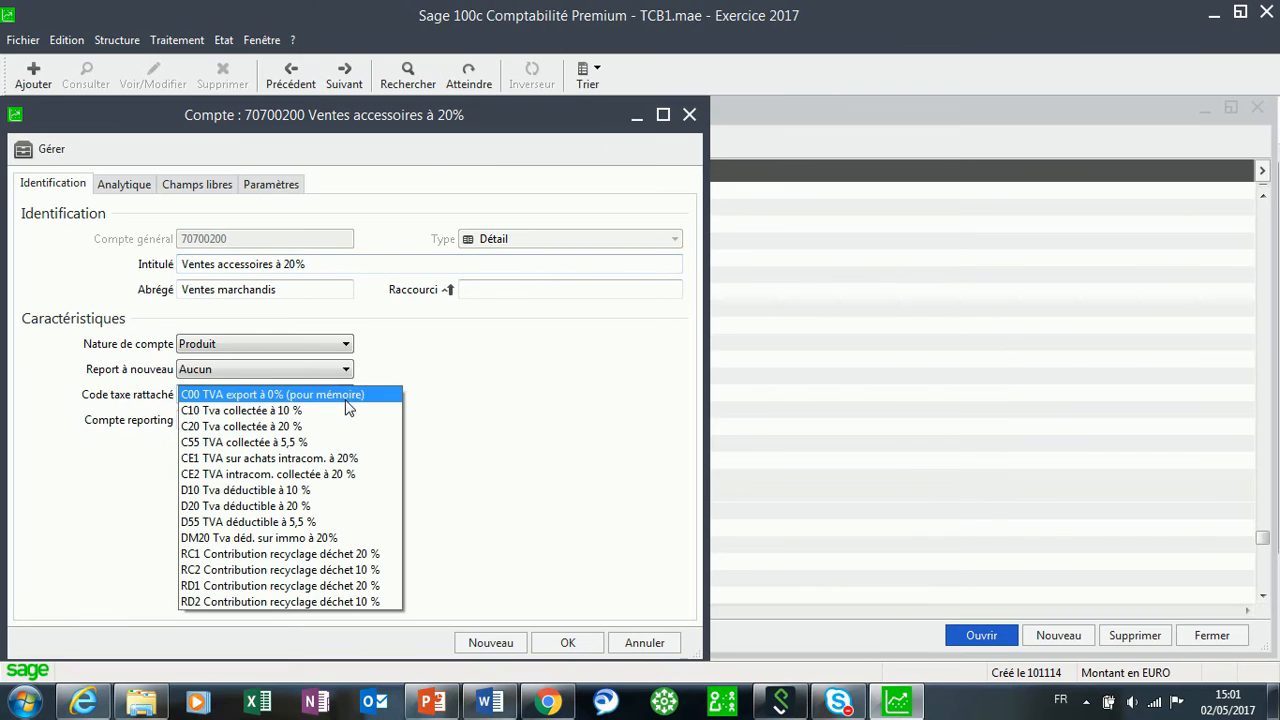
pyautogui.click(345, 426)
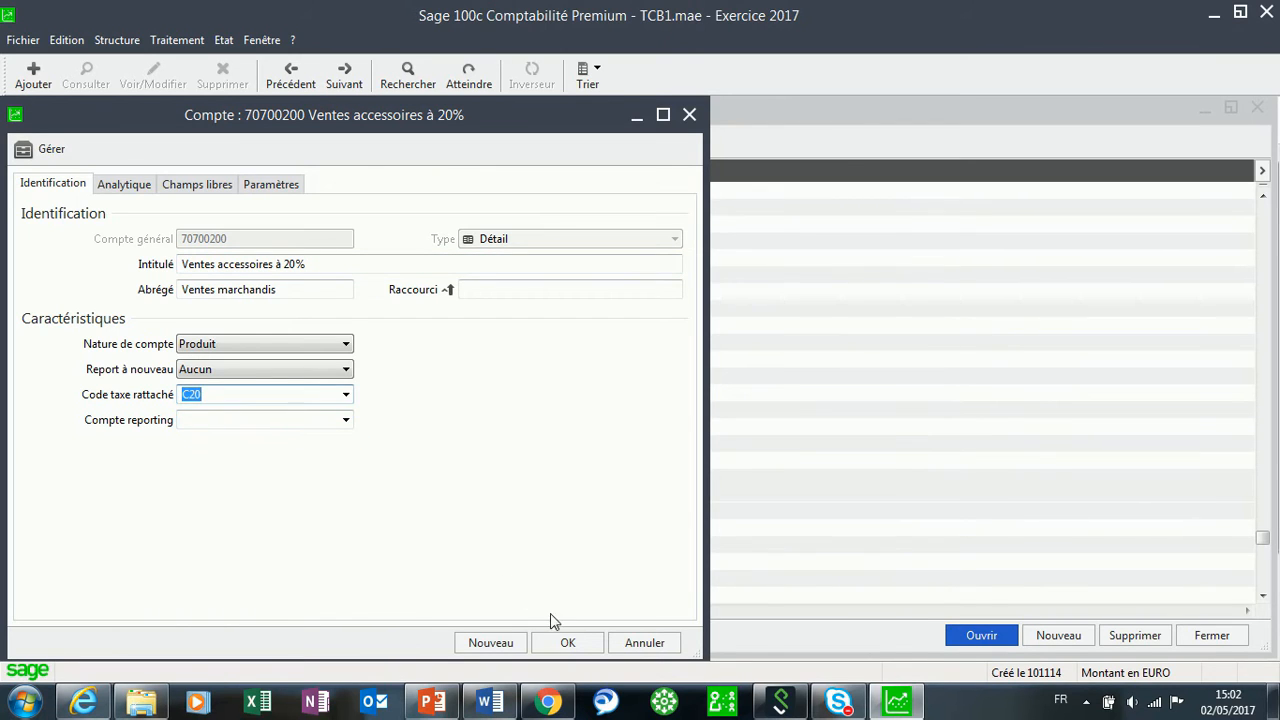
pyautogui.click(583, 645)
pyautogui.click(626, 426)
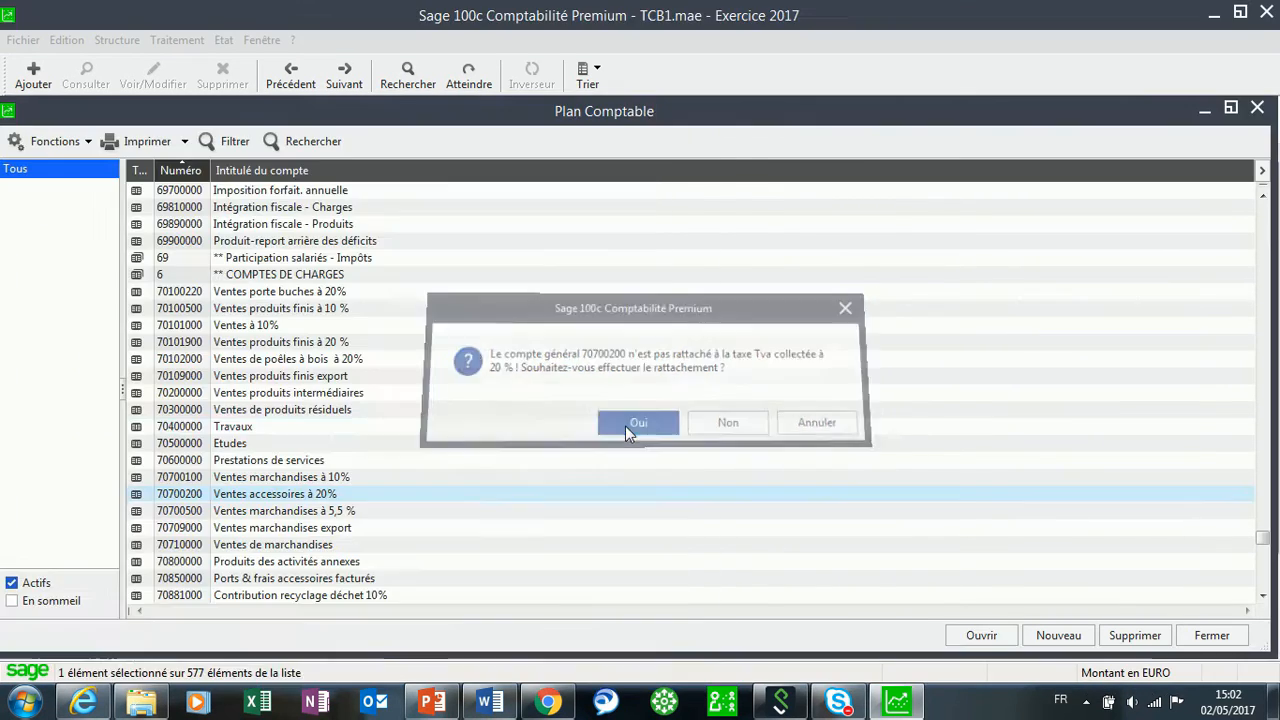
pyautogui.click(266, 328)
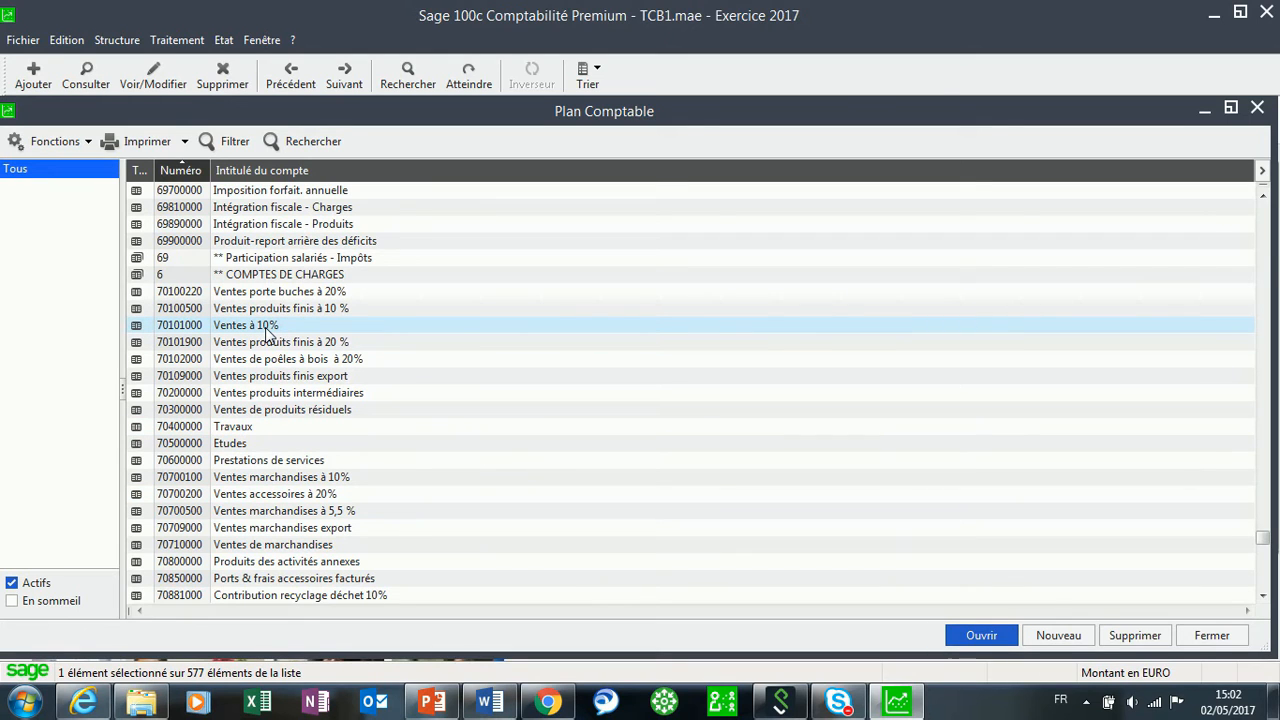
# Attach tax code D20 to purchase account 60100220 'Achat Verre 20%' and confirm.
pyautogui.press('6')
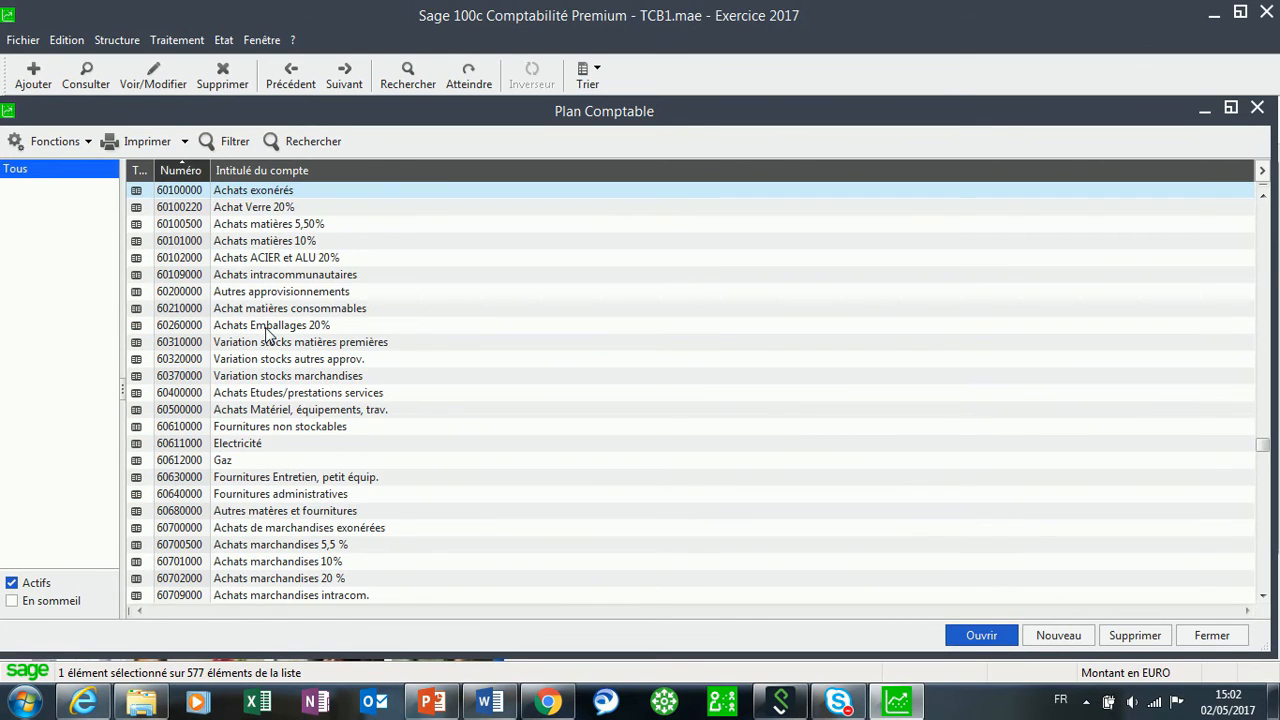
pyautogui.click(255, 210)
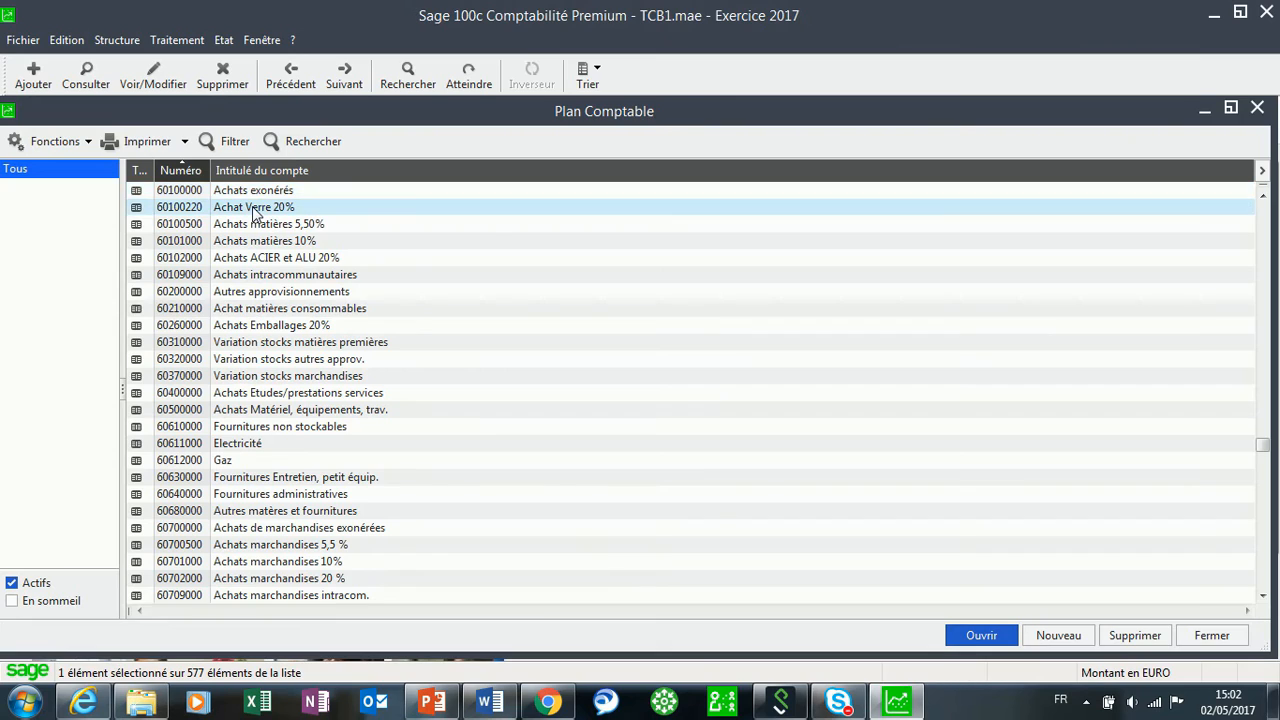
pyautogui.doubleClick(255, 210)
pyautogui.click(341, 398)
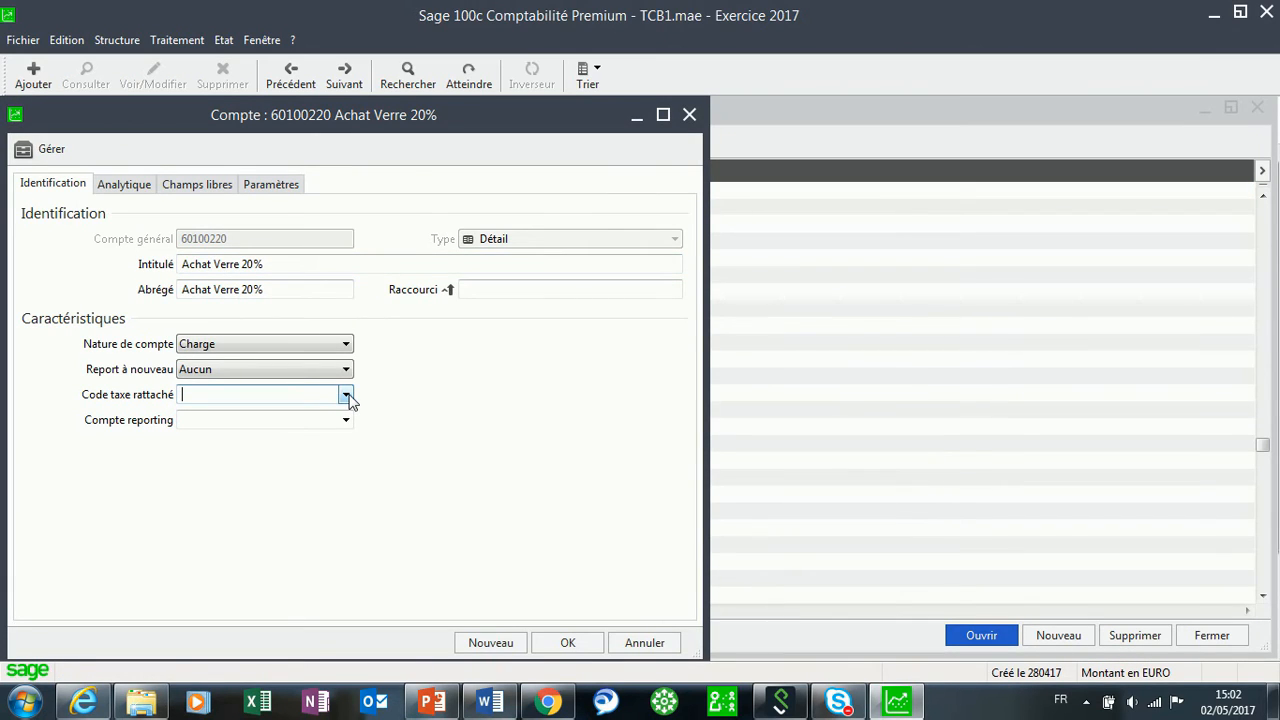
pyautogui.click(346, 397)
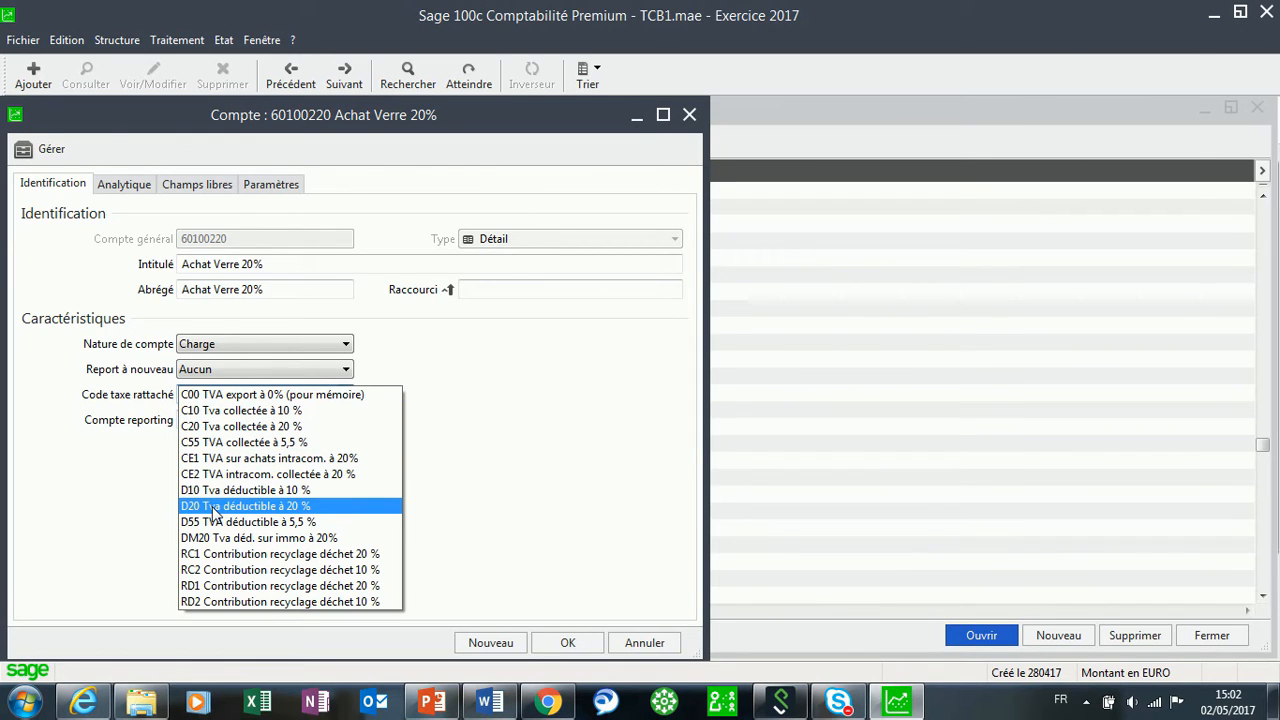
pyautogui.click(318, 509)
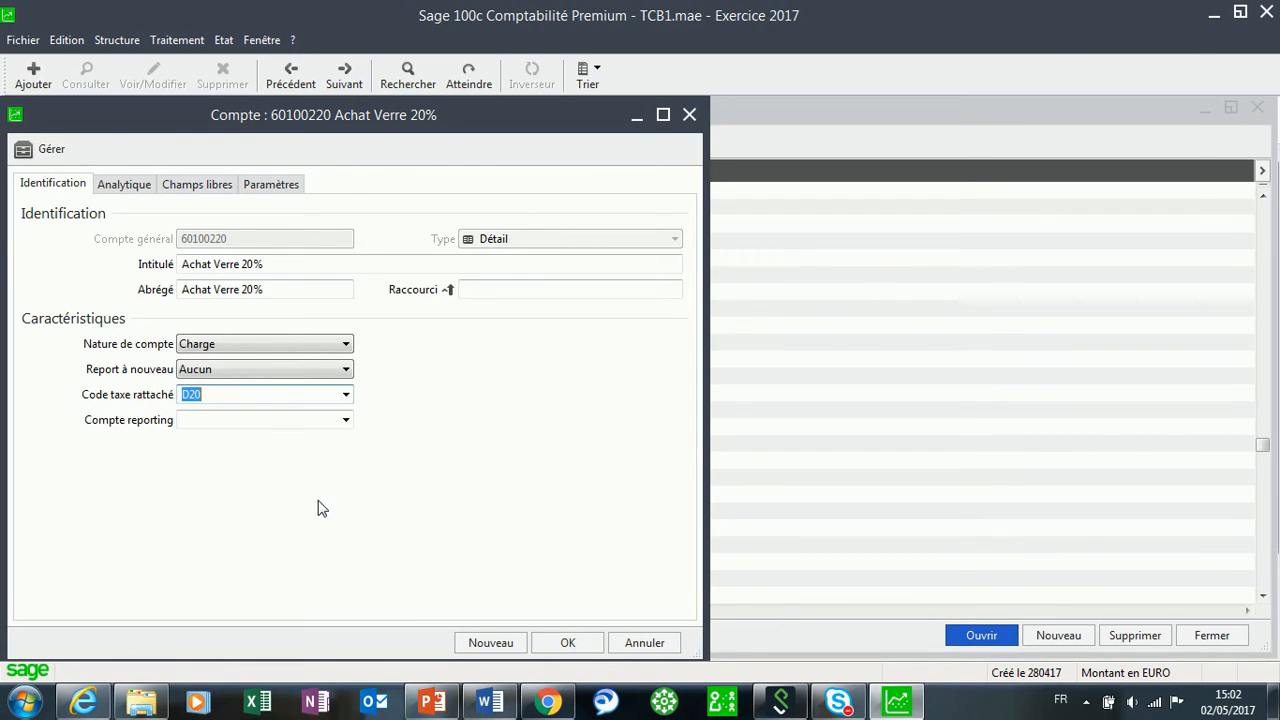
pyautogui.click(567, 643)
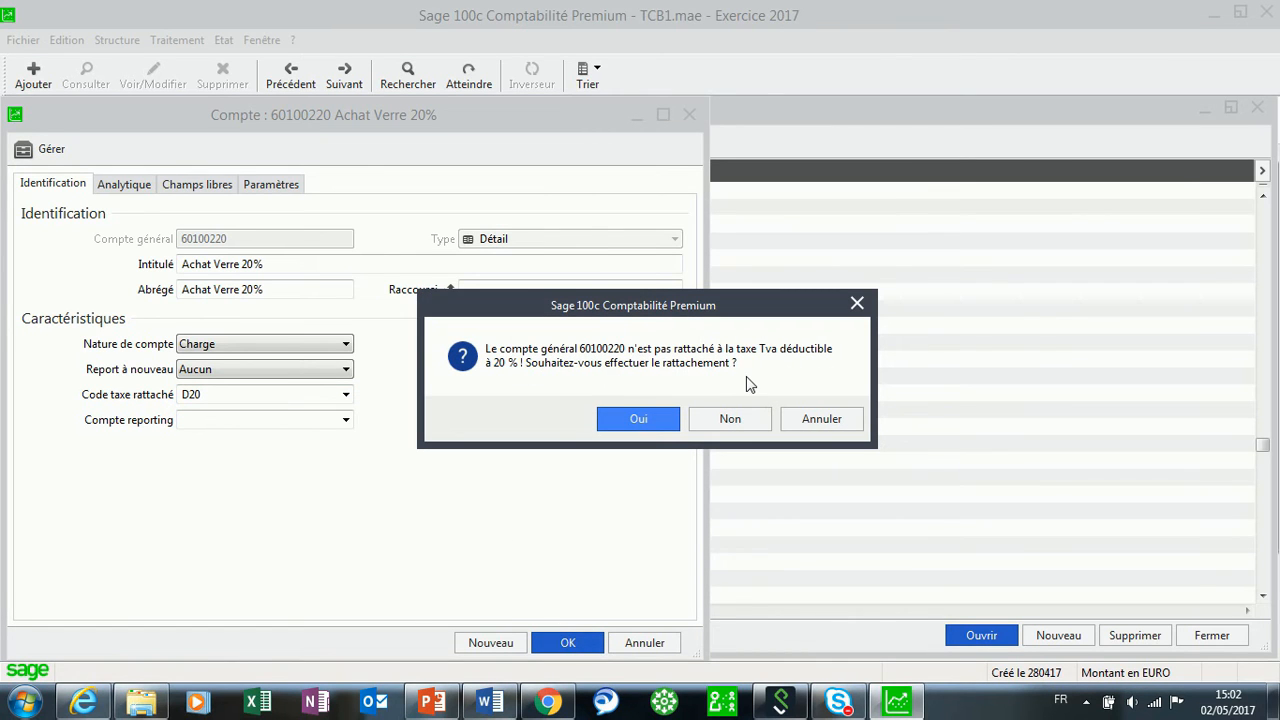
pyautogui.click(636, 420)
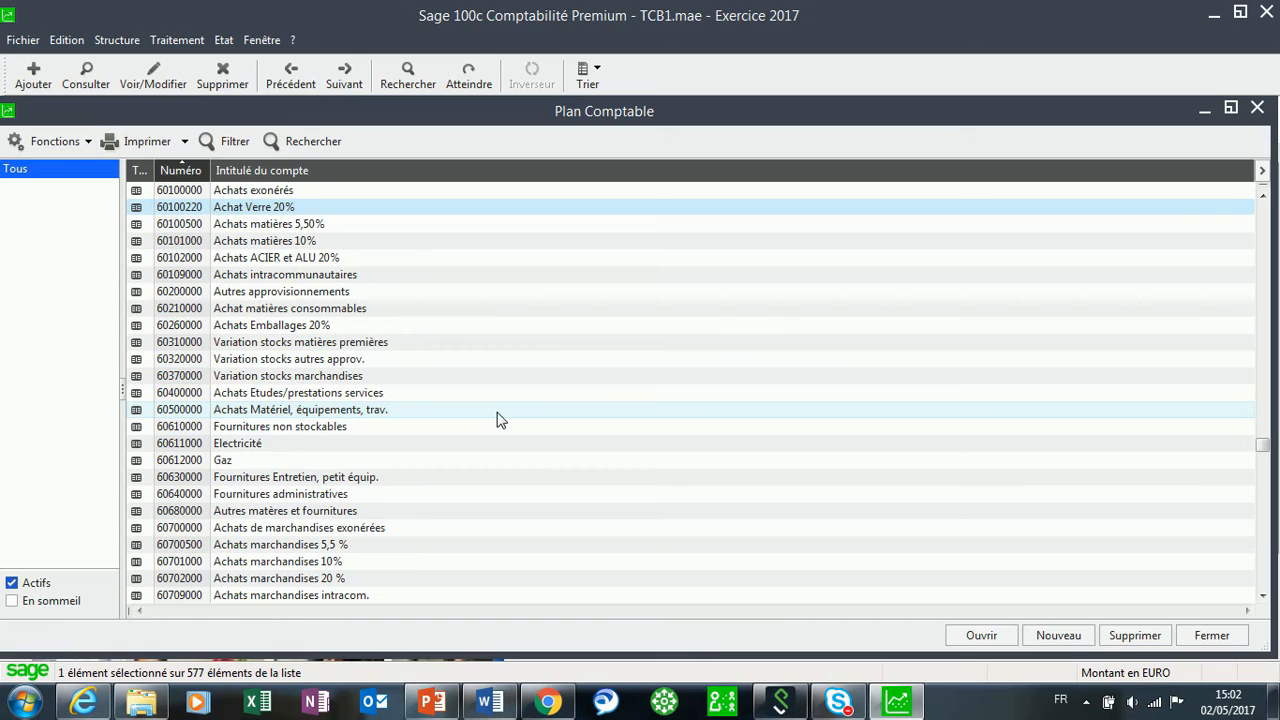
# Attach tax code D20 to account 60102000 'Achats ACIER et ALU 20%' and confirm.
pyautogui.doubleClick(263, 258)
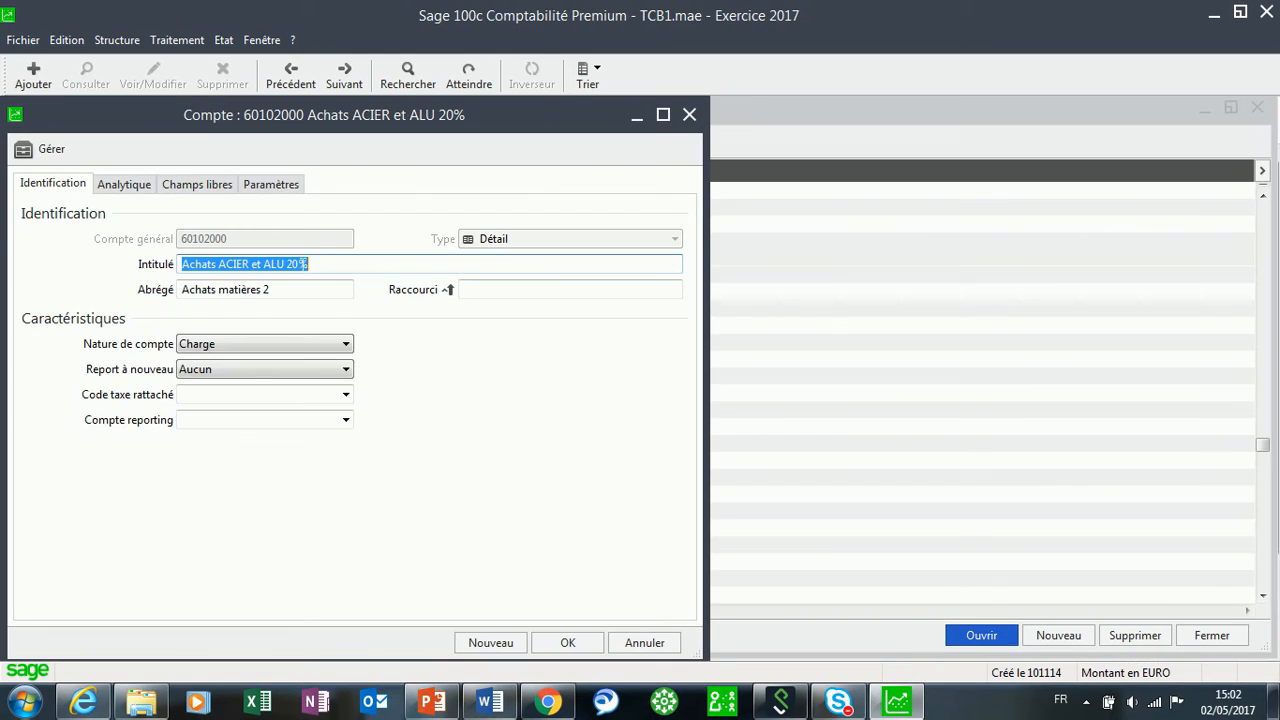
pyautogui.click(262, 395)
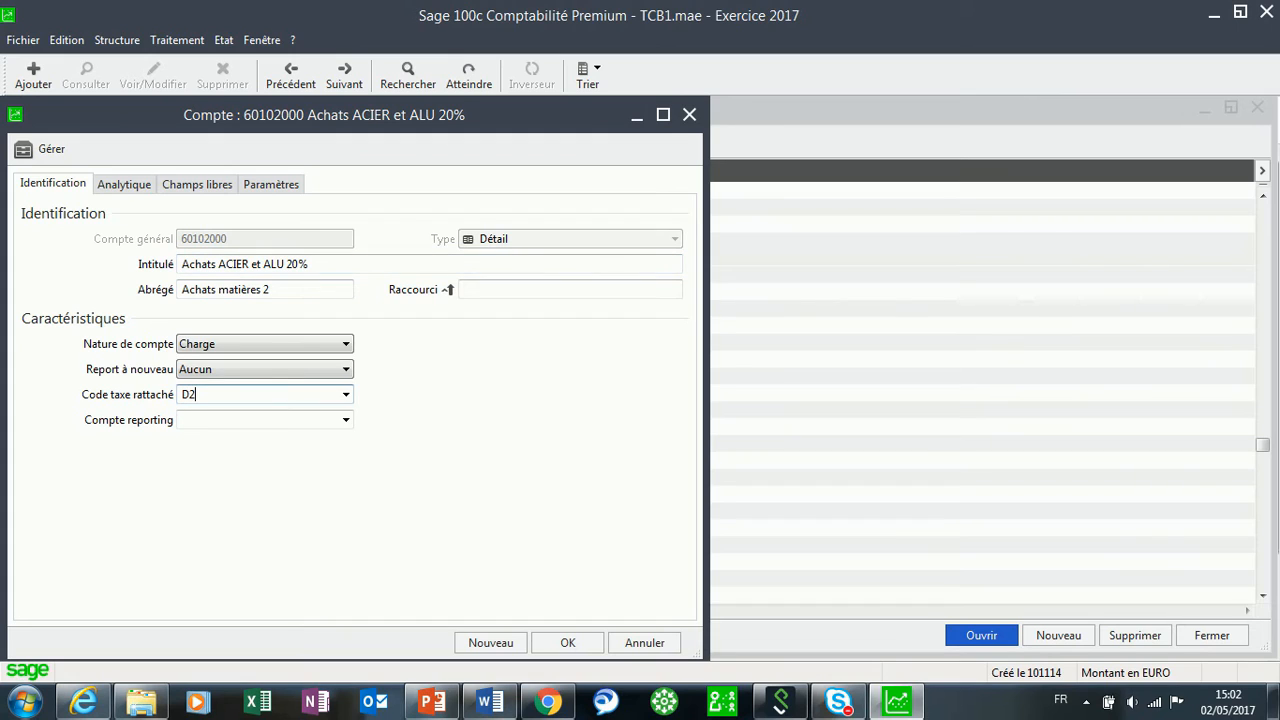
pyautogui.click(346, 394)
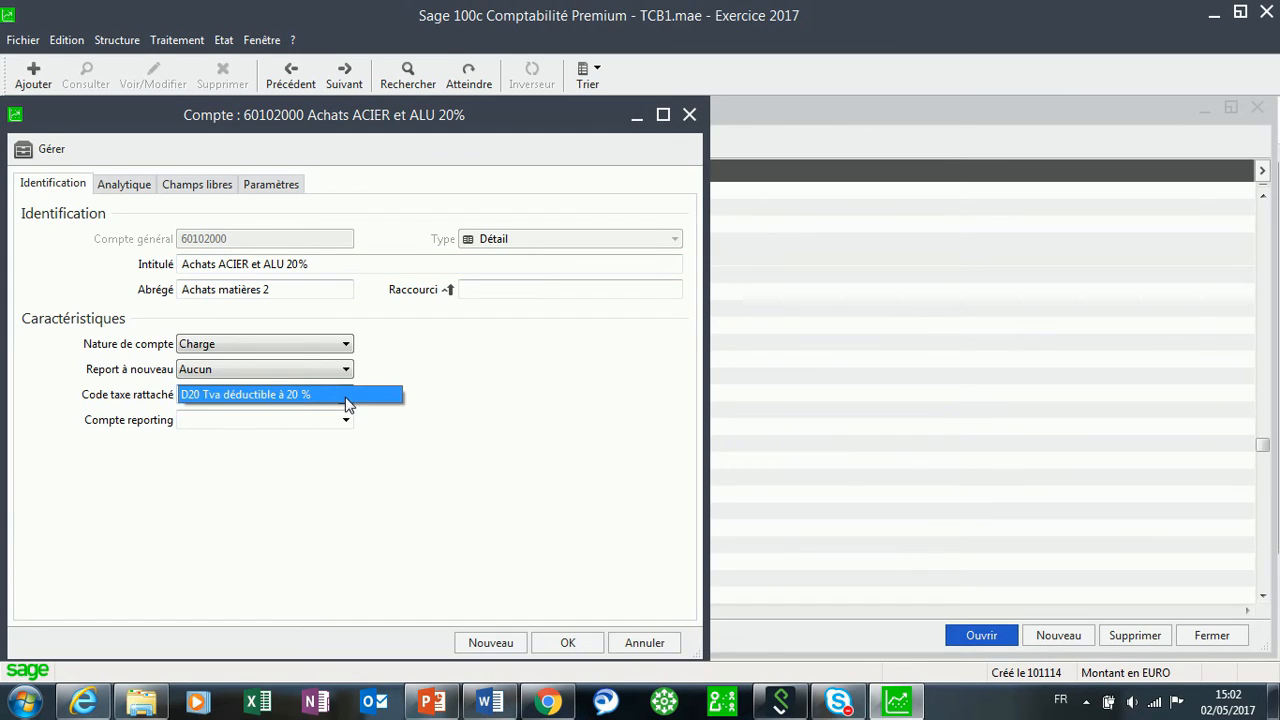
pyautogui.click(301, 405)
pyautogui.click(568, 642)
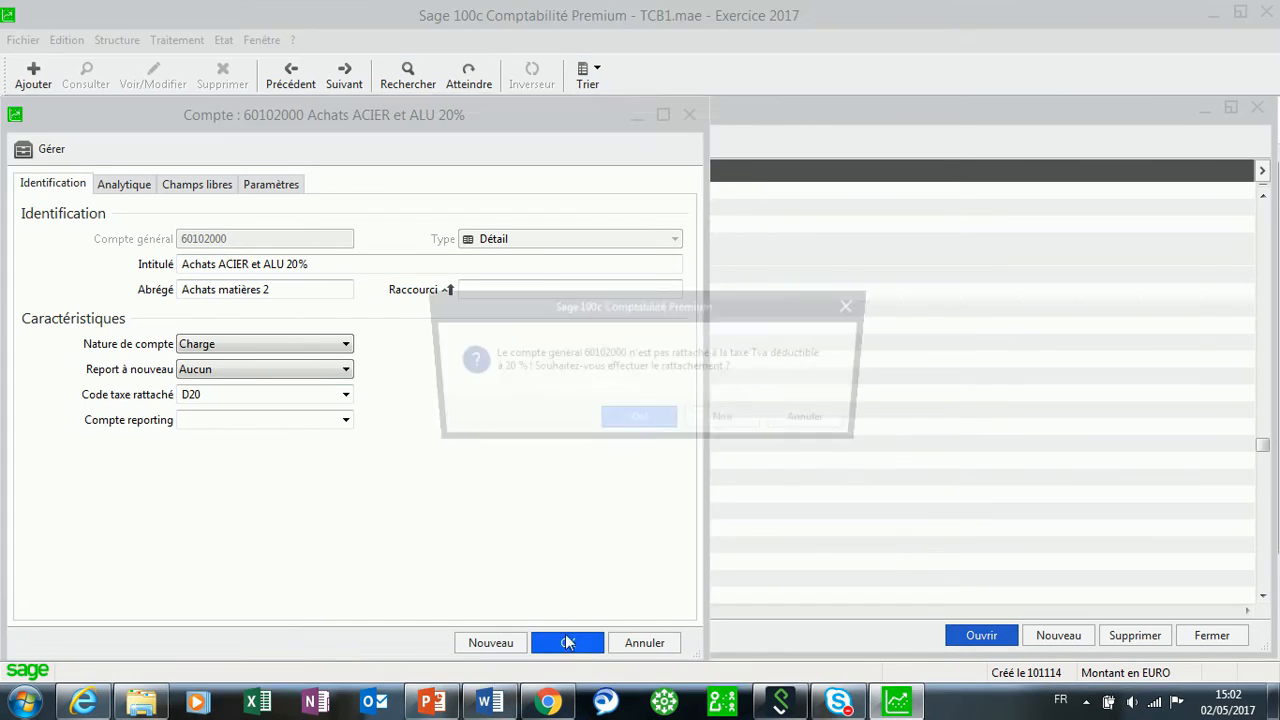
pyautogui.click(637, 423)
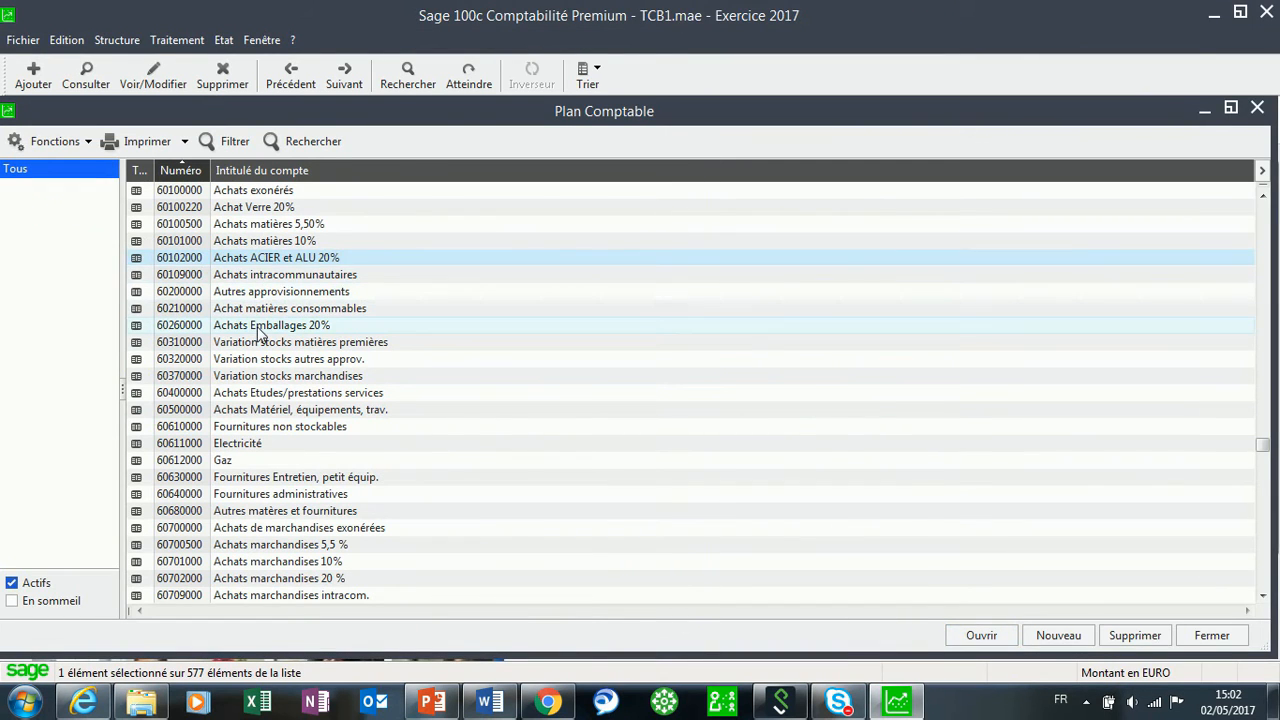
# Attach tax code D20 to account 60260000 'Achats Emballages 20%' and confirm.
pyautogui.doubleClick(262, 326)
pyautogui.click(326, 394)
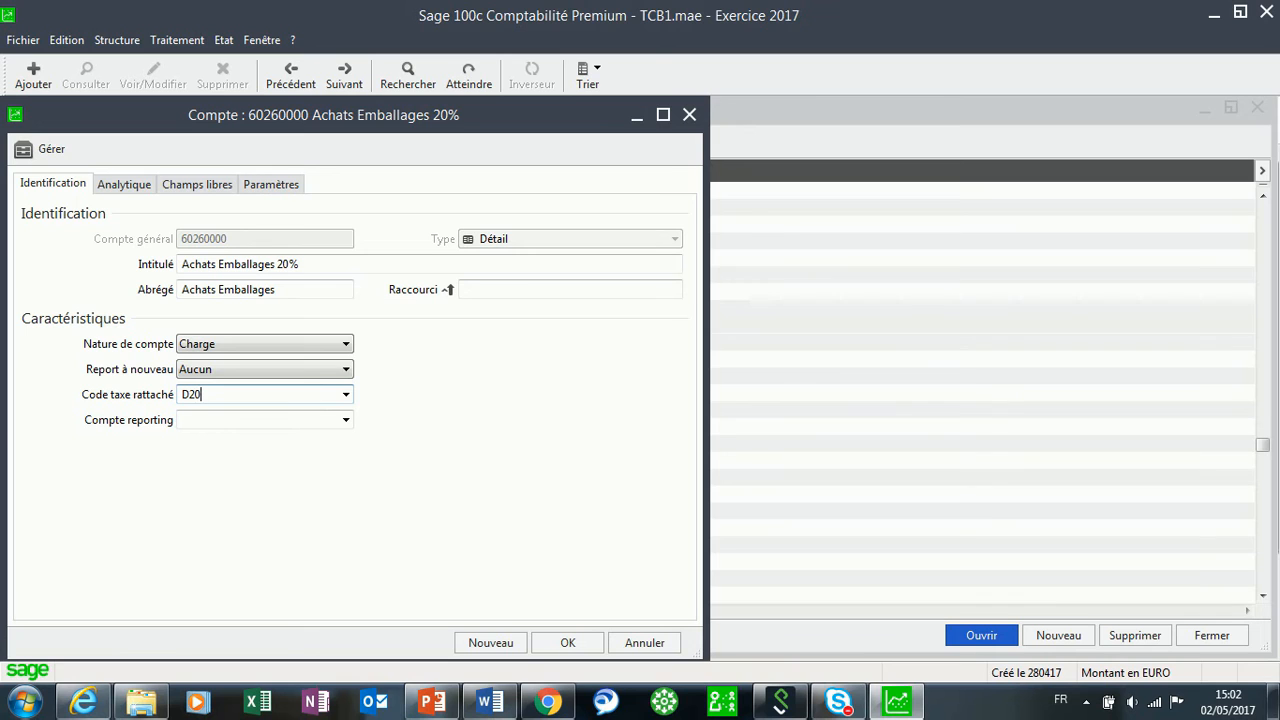
pyautogui.write('D20')
pyautogui.click(346, 394)
pyautogui.click(346, 394)
pyautogui.click(569, 642)
pyautogui.click(625, 424)
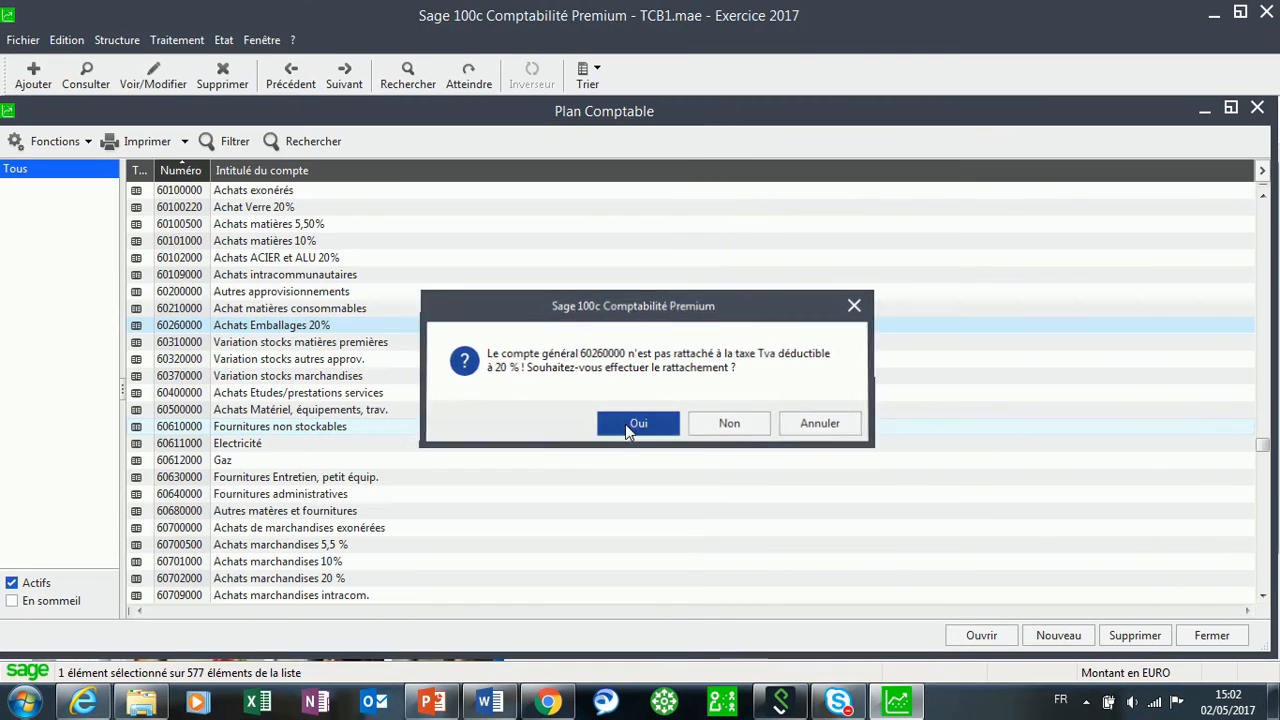